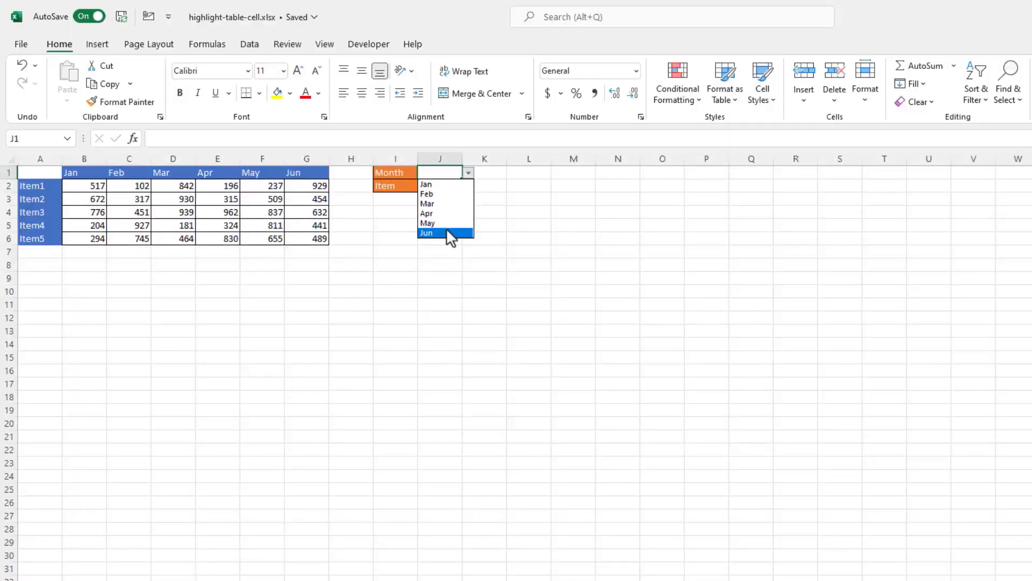
Choose Jun and Item5 in the J1/J2 dropdowns, highlighting 489 in yellow
left_click(446, 232)
left_click(436, 184)
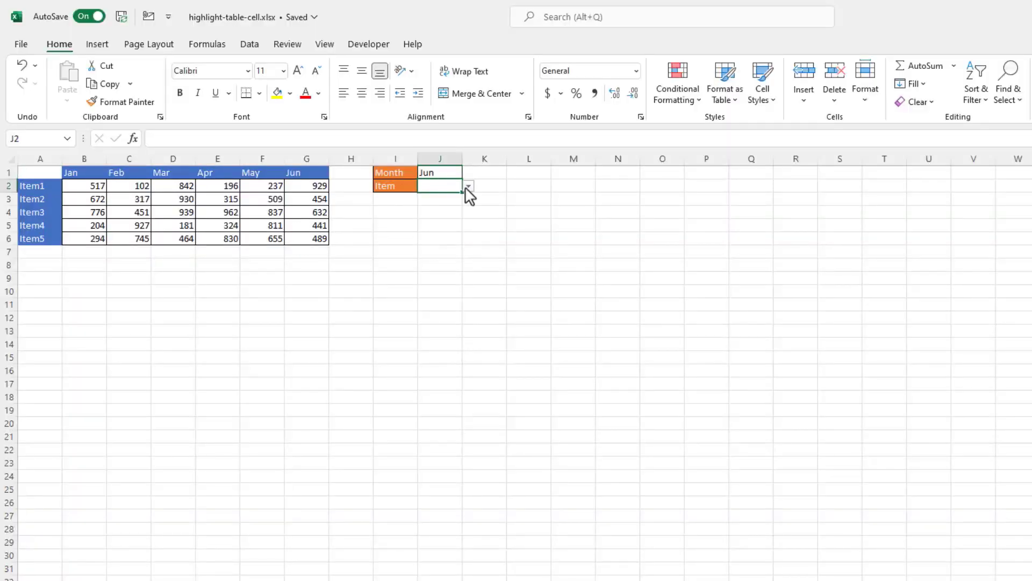
left_click(468, 186)
left_click(442, 237)
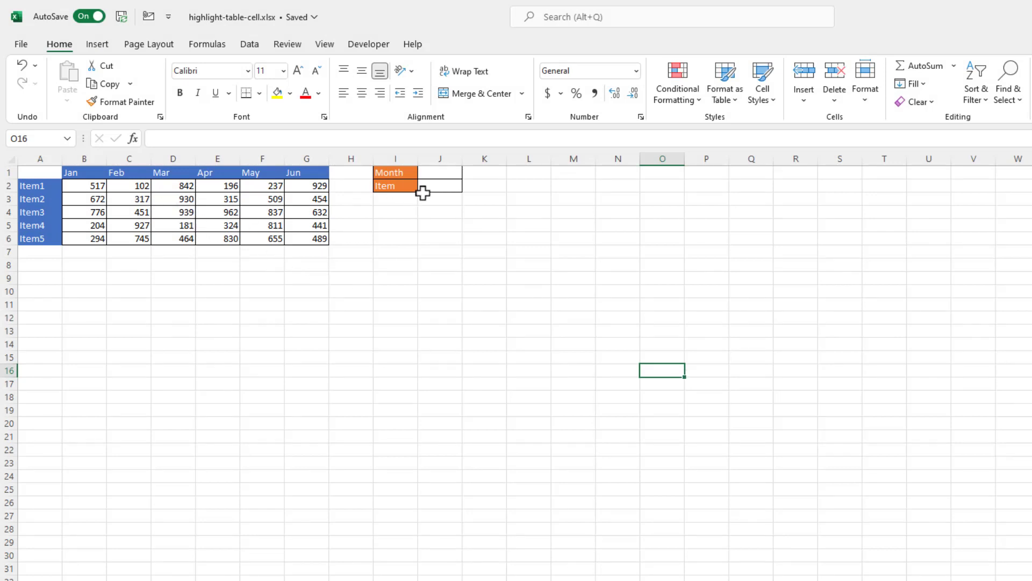
left_click(444, 171)
left_click(468, 173)
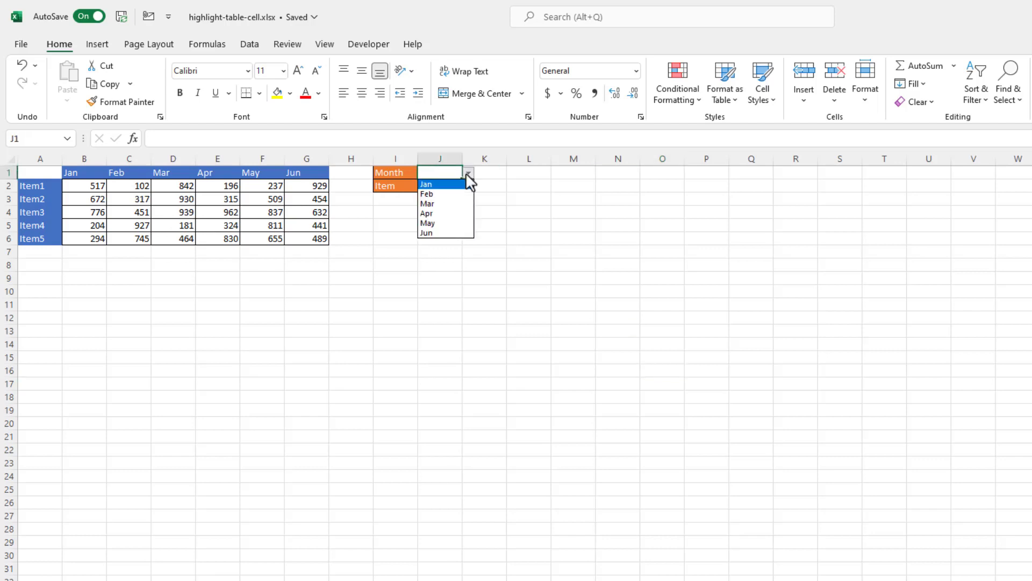
left_click(449, 233)
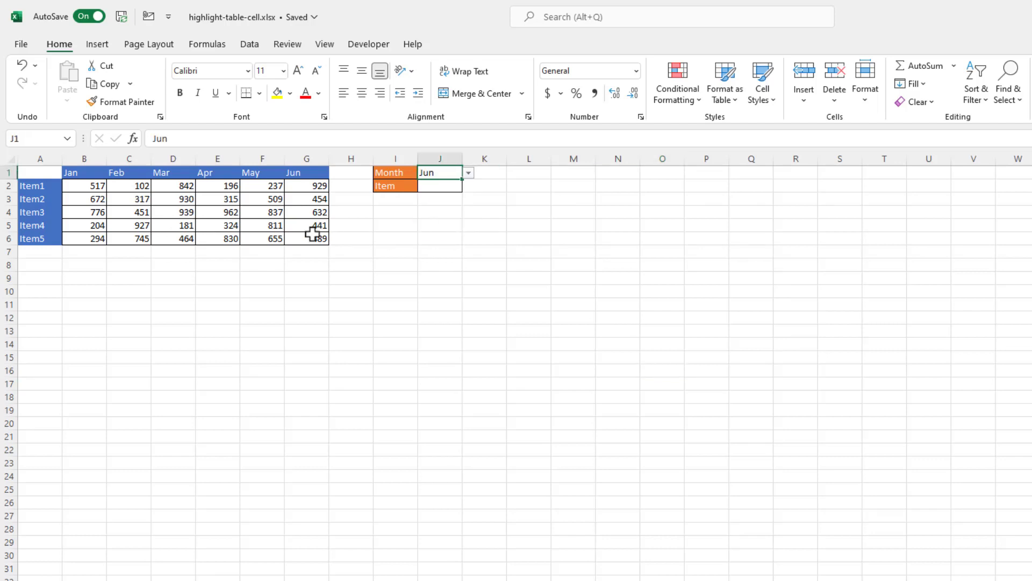
left_click(437, 184)
left_click(468, 186)
left_click(440, 237)
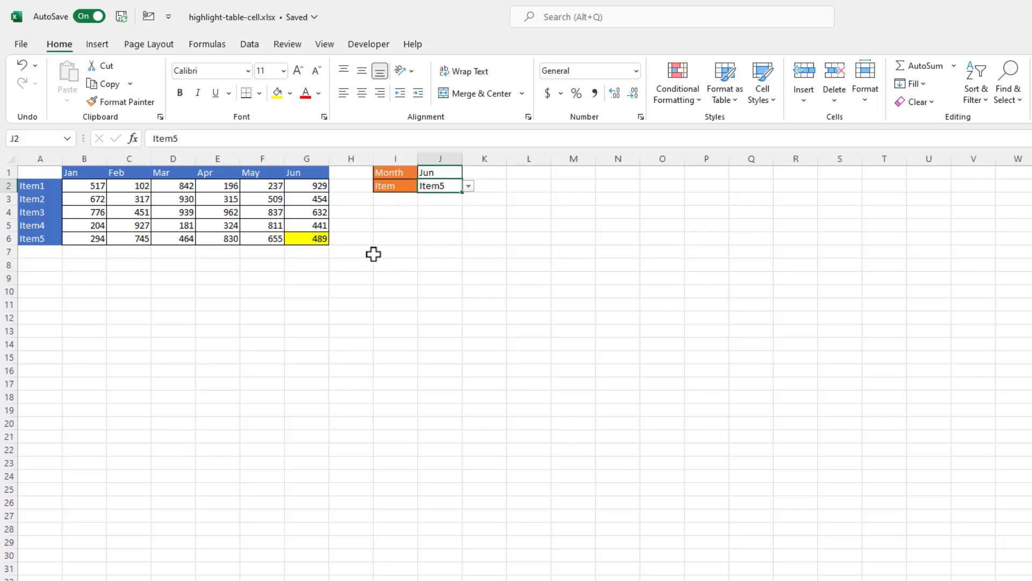
Switch the month to Mar, moving the highlight to D6, and reopen the item choices
left_click(449, 172)
left_click(468, 173)
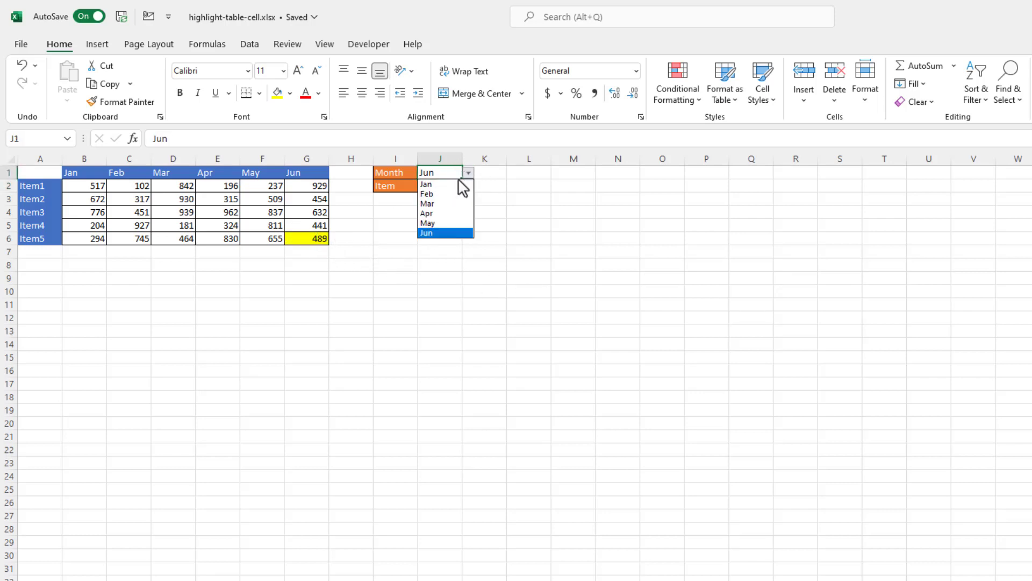
left_click(443, 203)
left_click(442, 186)
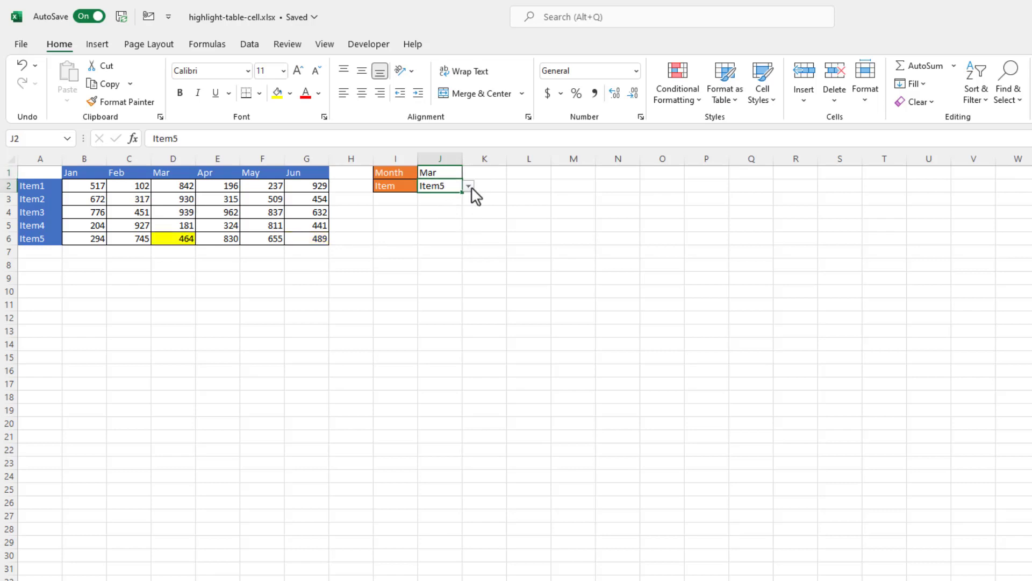
left_click(468, 187)
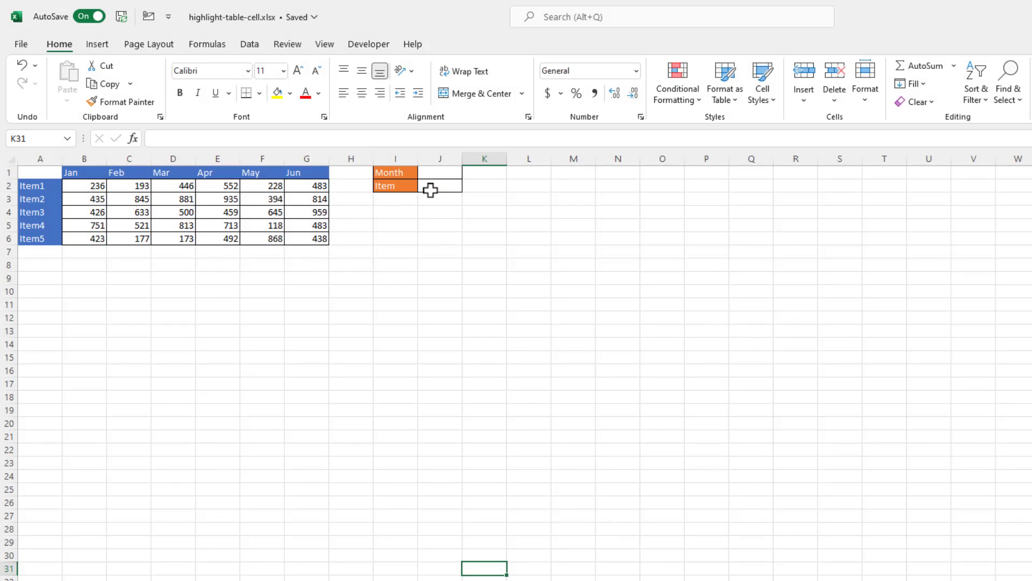
Select the Month cell J1 and look at Data Validation, closing it without changes
left_click(435, 185)
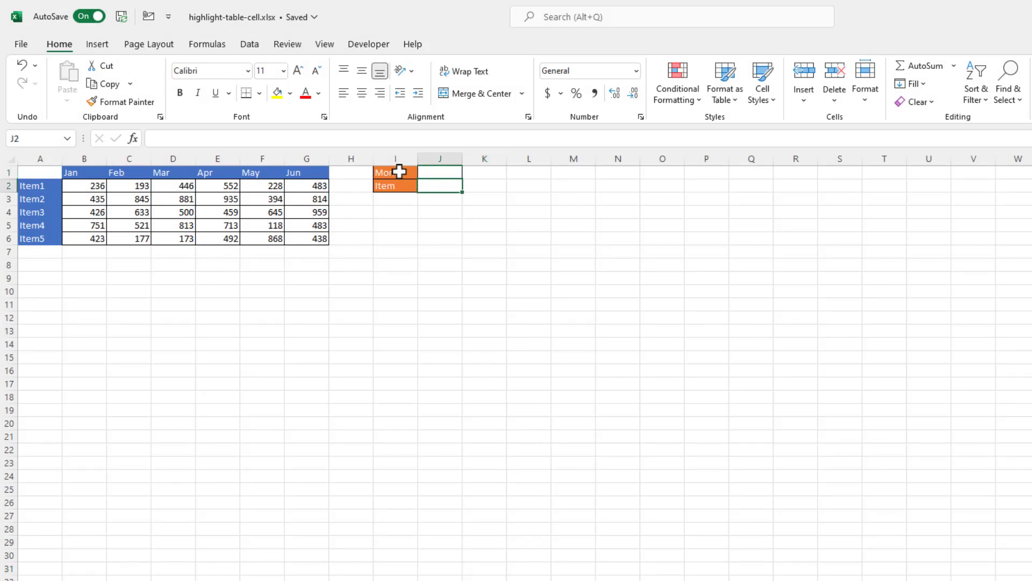
left_click(433, 171)
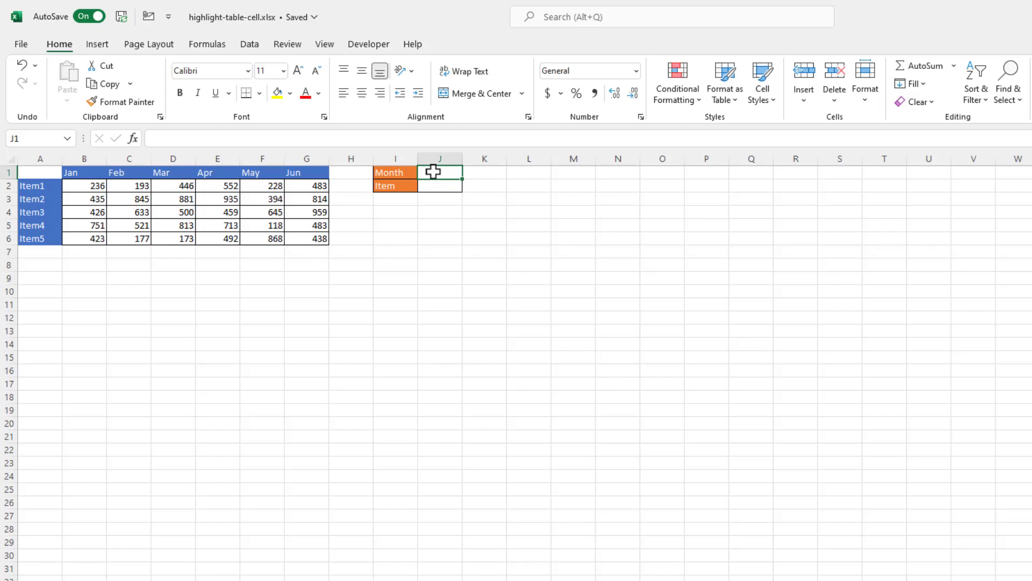
left_click(248, 44)
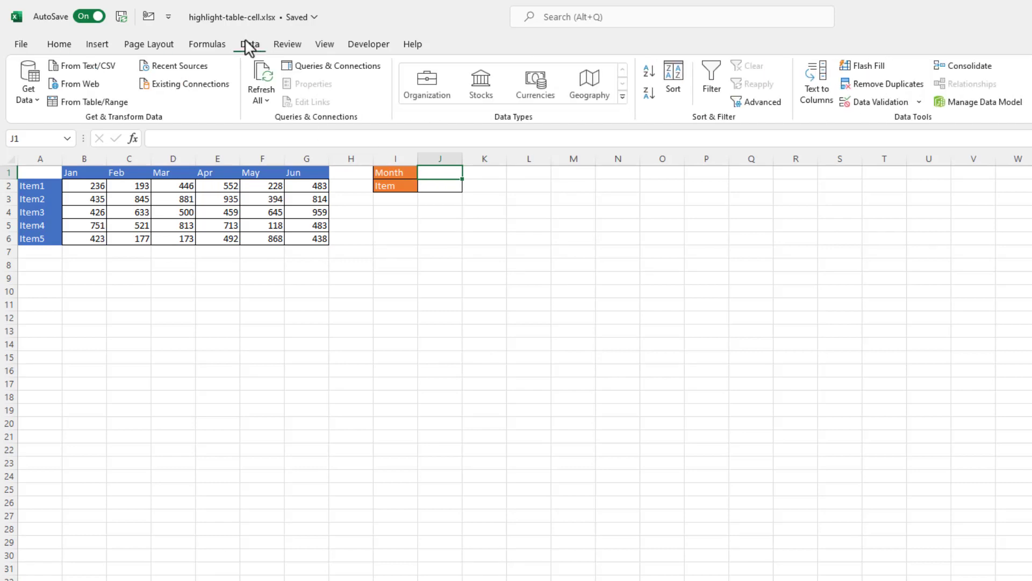
left_click(917, 103)
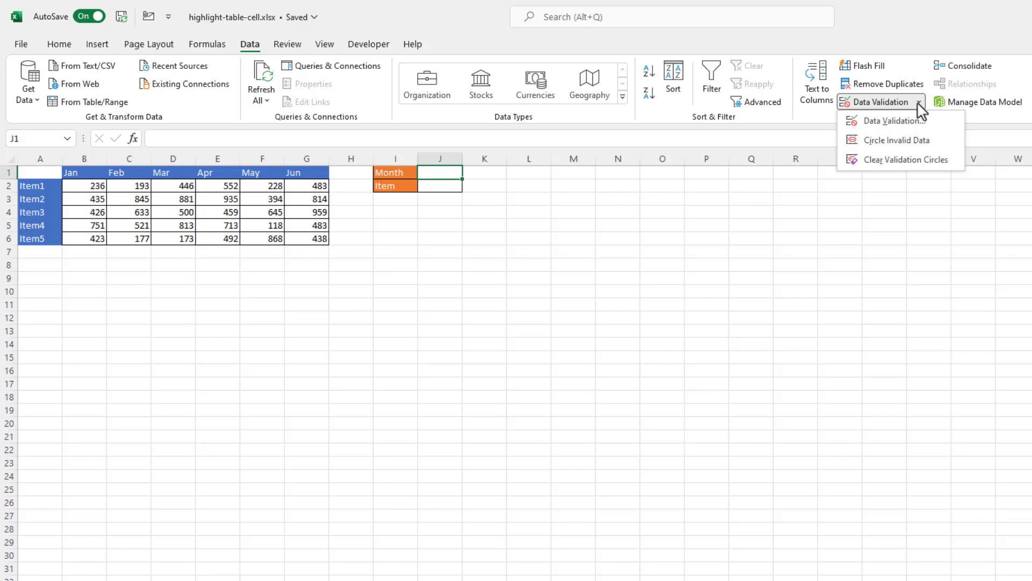
left_click(909, 121)
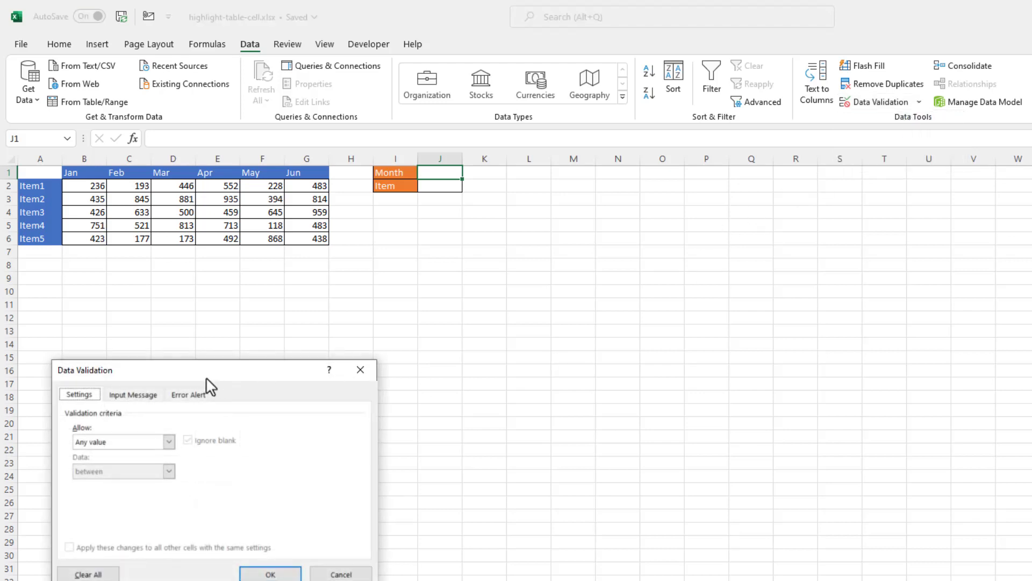
left_click(341, 574)
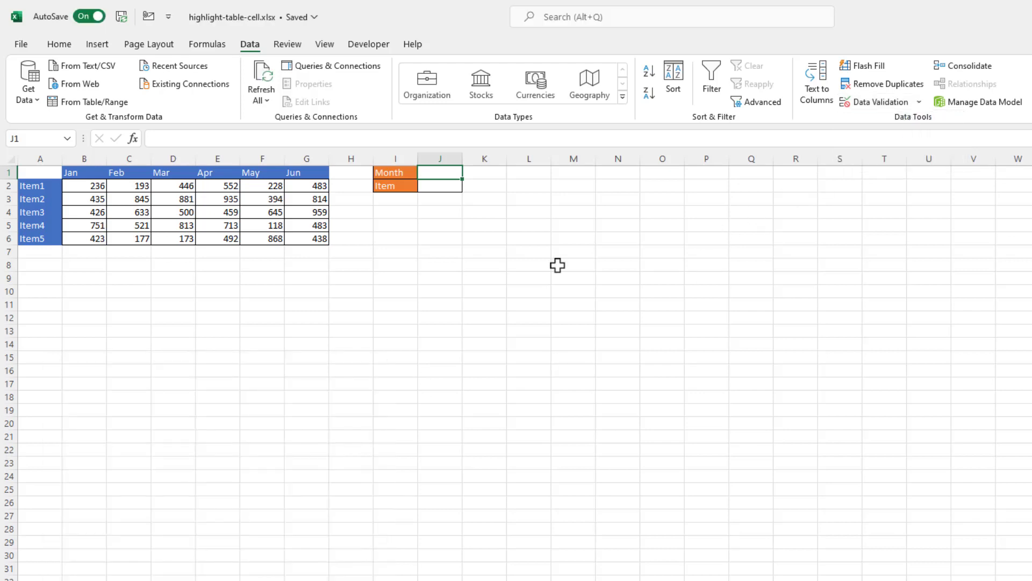
Give J1 a List validation sourced from the month headers $B$1:$G$1 and test its dropdown
key("alt+d")
key("l")
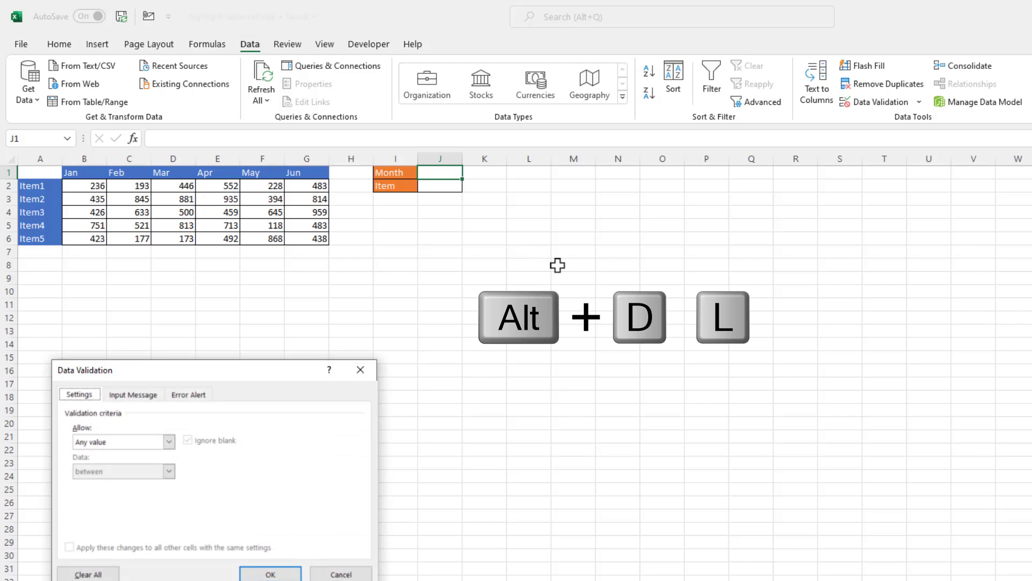
left_click(169, 441)
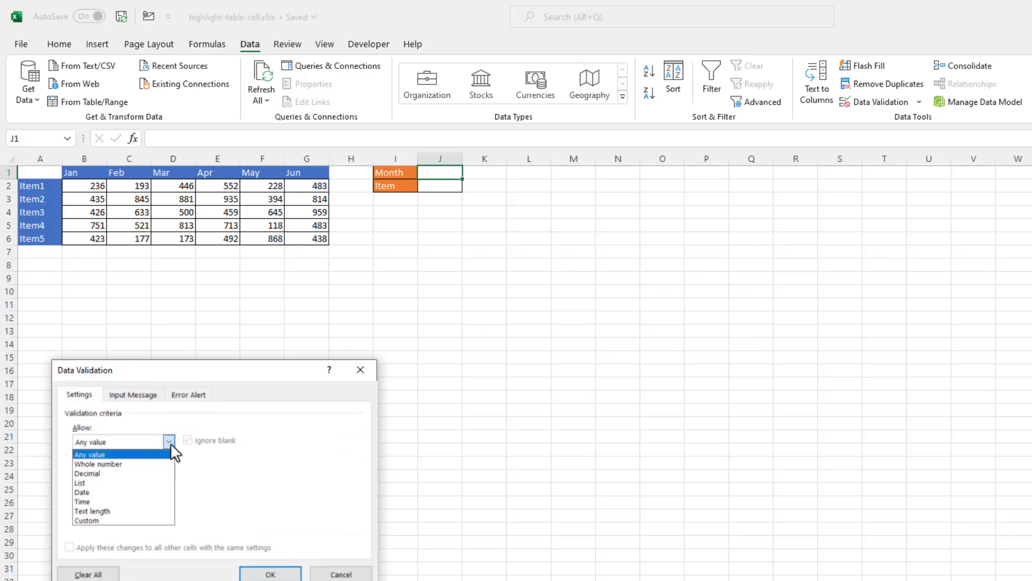
left_click(131, 487)
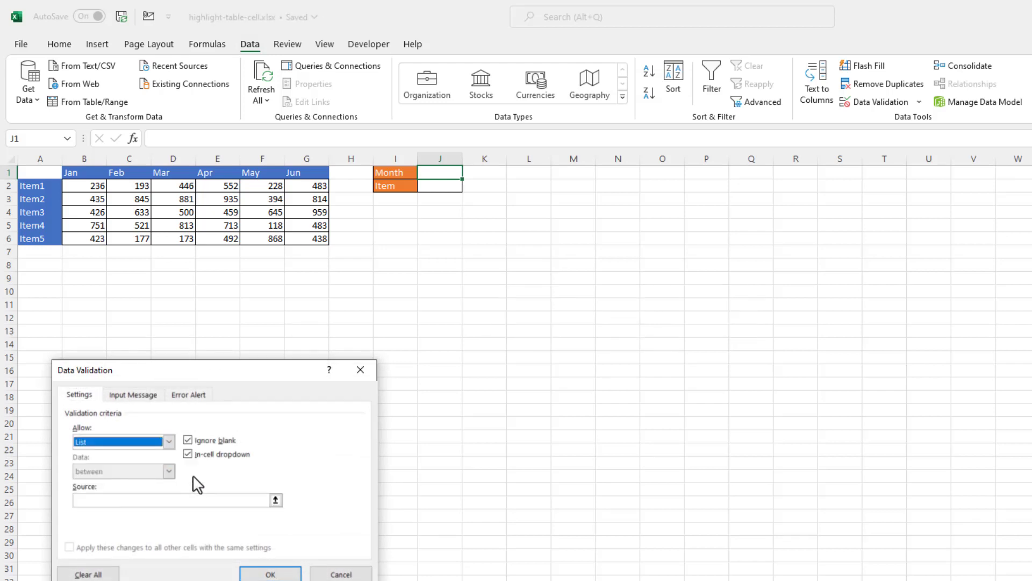
left_click(131, 501)
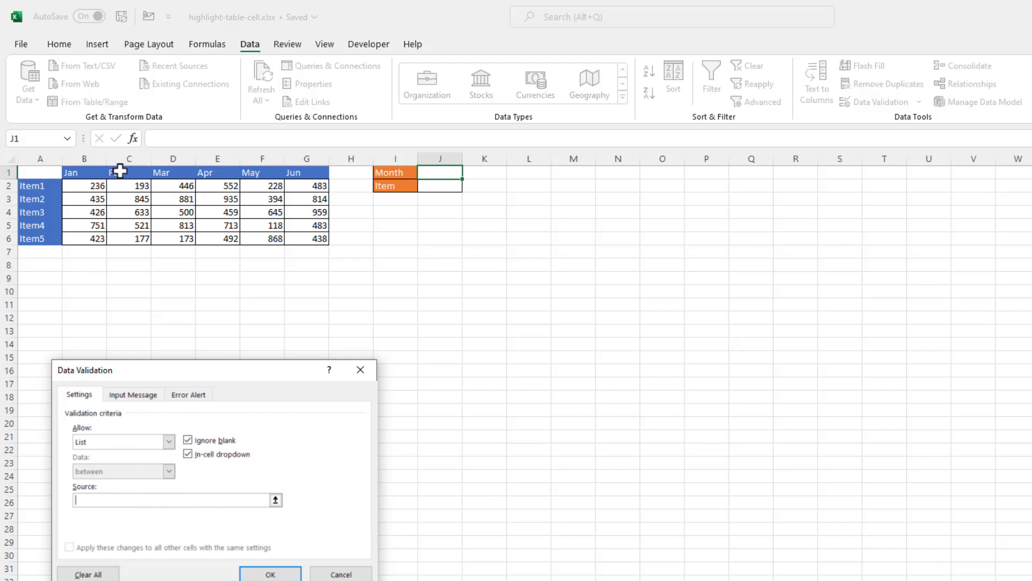
left_click_drag(76, 173, 302, 173)
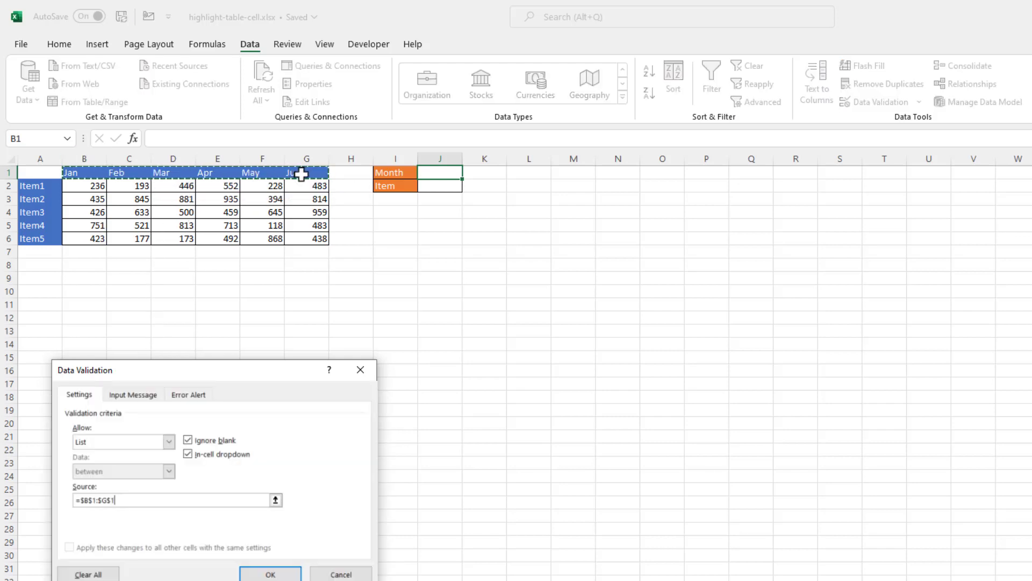
left_click(291, 573)
left_click(468, 172)
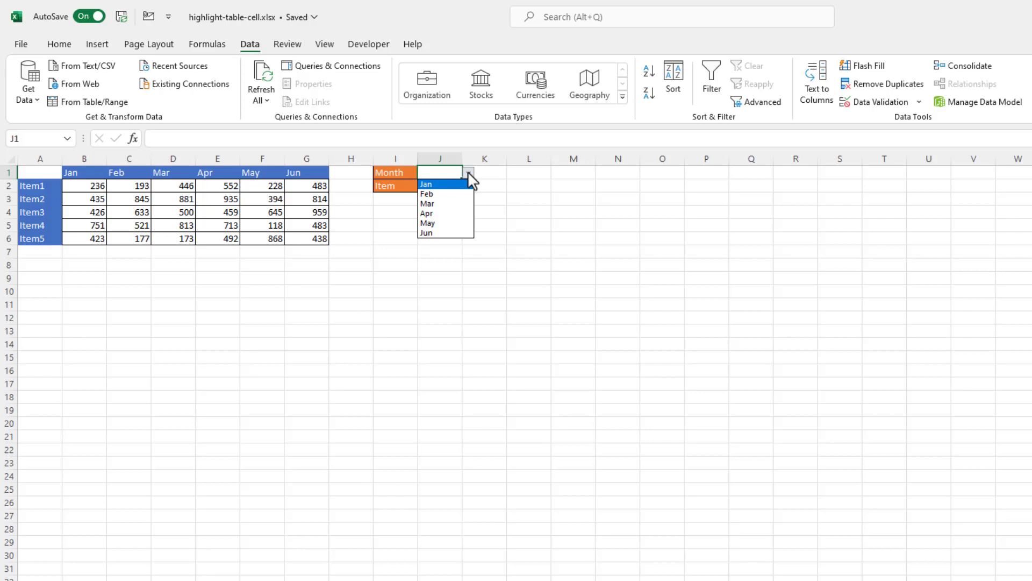
key("Escape")
Add a List validation to J2 with source $A$2:$A$6 (Item1–Item5) and check its dropdown
left_click(445, 187)
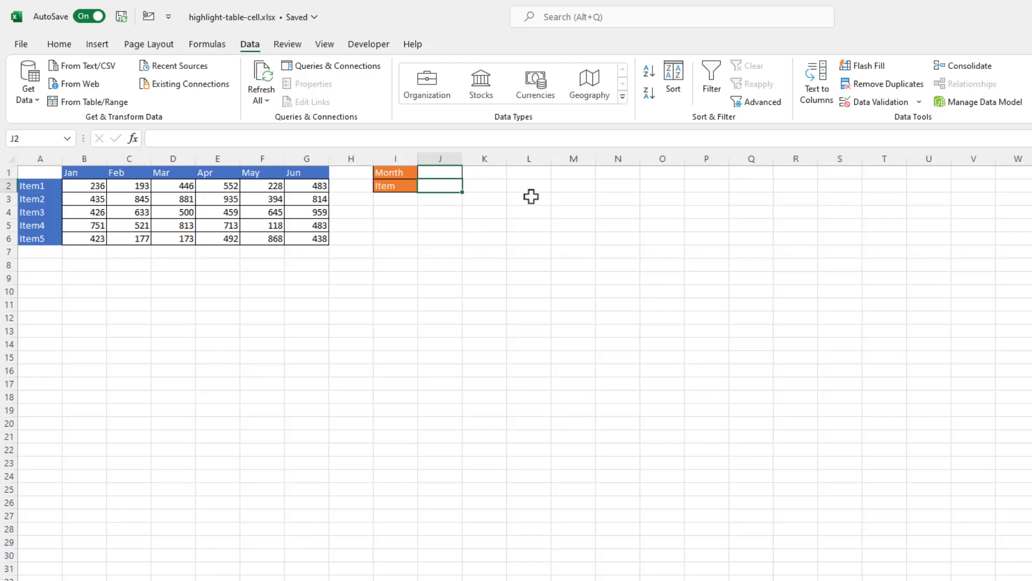
key("alt+a")
key("v")
key("v")
left_click(169, 442)
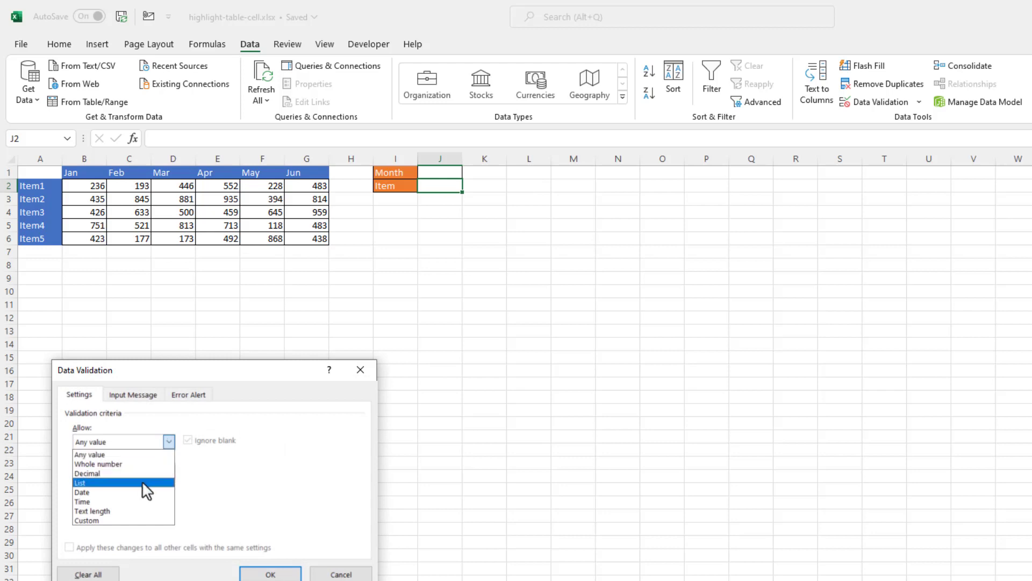
left_click(149, 482)
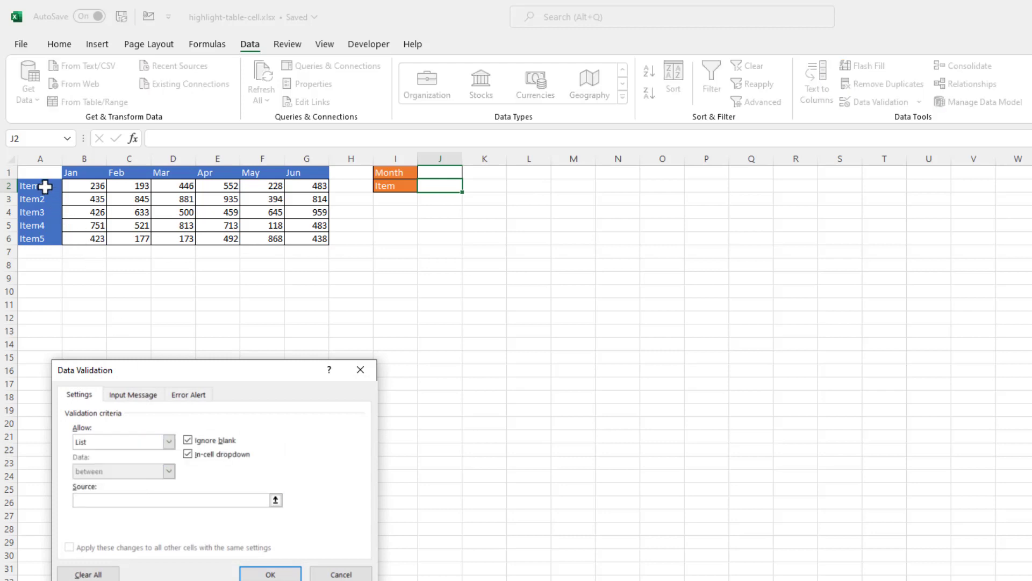
left_click_drag(43, 187, 44, 237)
left_click(269, 574)
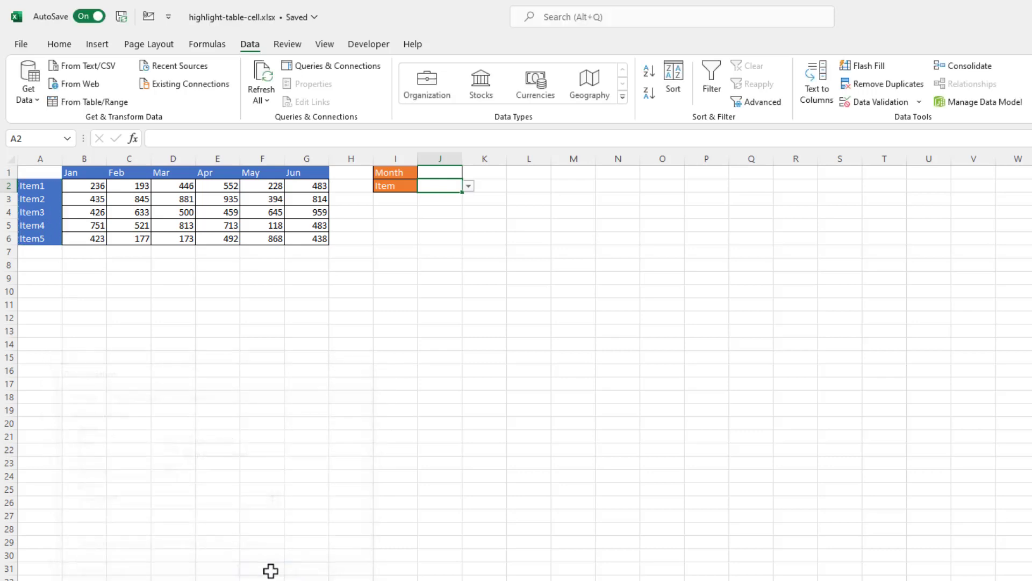
left_click(469, 186)
key("Escape")
Set J1 to Jan and J2 to Item1 from their dropdowns, then select B8
left_click(441, 171)
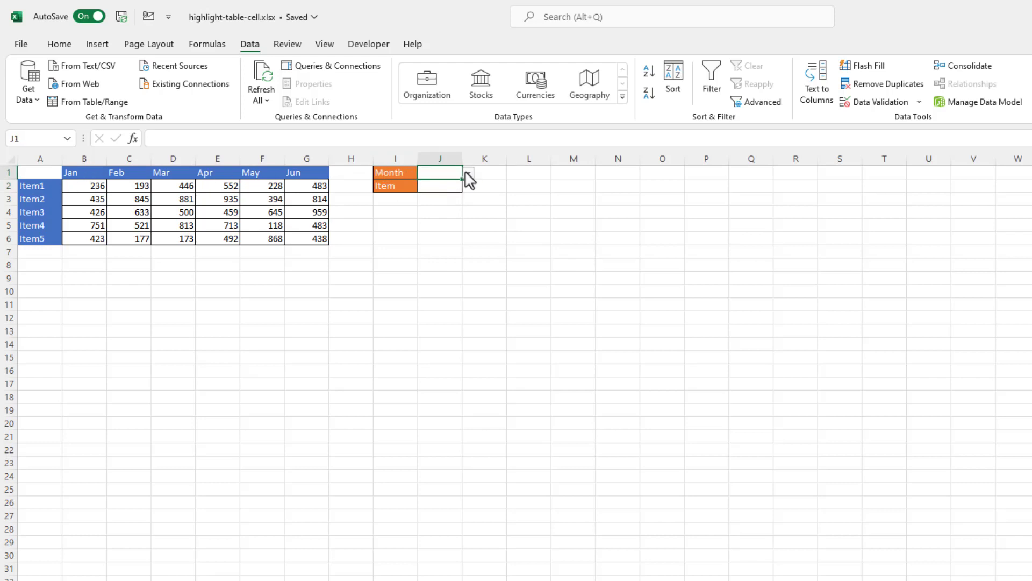
left_click(469, 173)
left_click(445, 186)
left_click(437, 186)
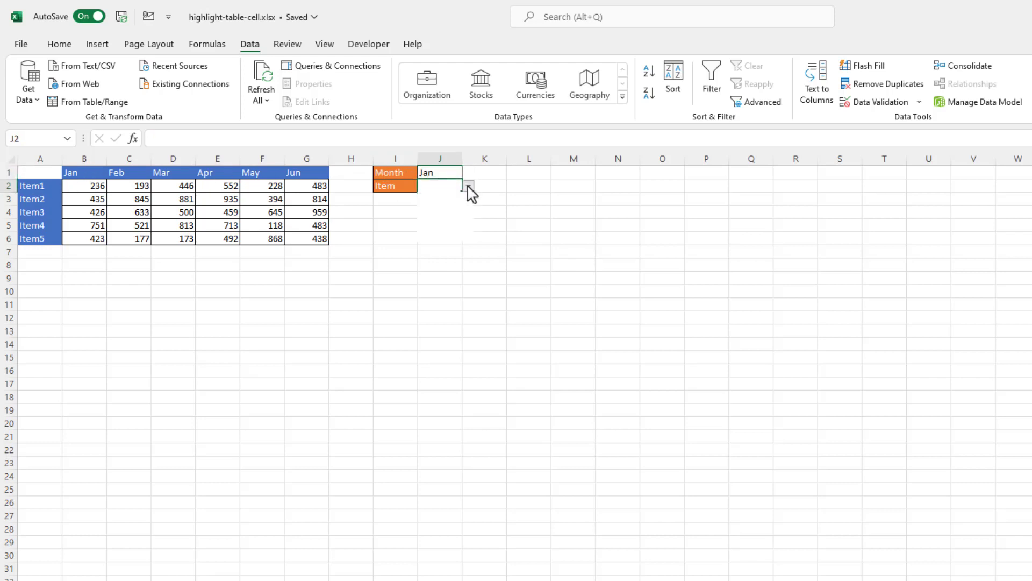
left_click(469, 186)
left_click(431, 197)
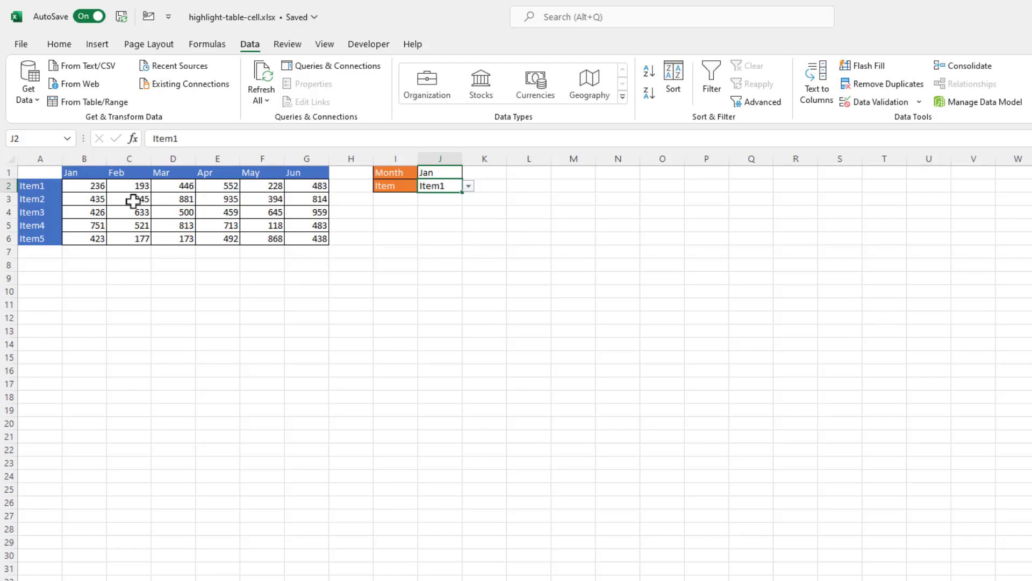
left_click(89, 264)
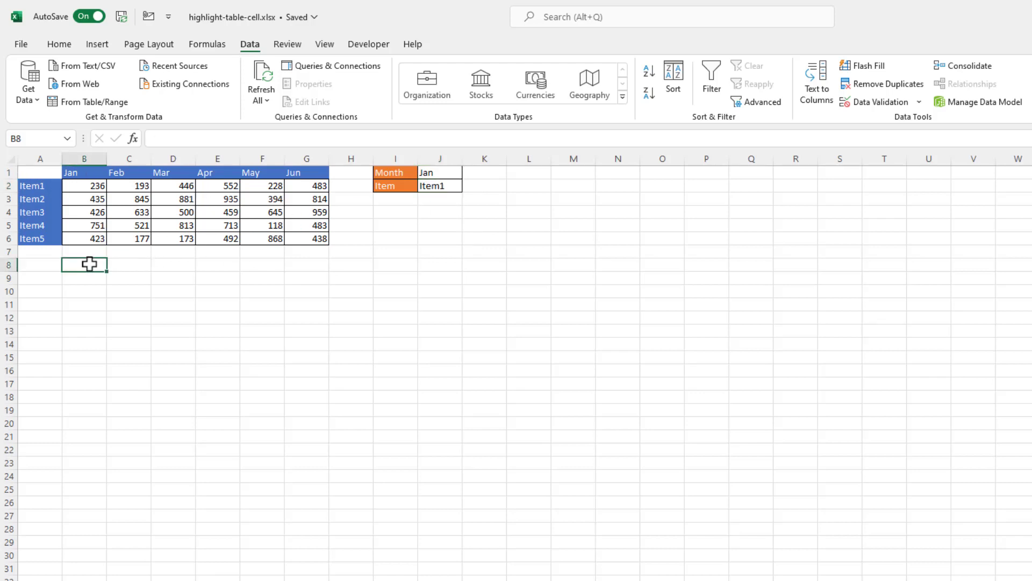
Enter the test formula =B1&A2=J1&J2 in B8, returning TRUE
type("=")
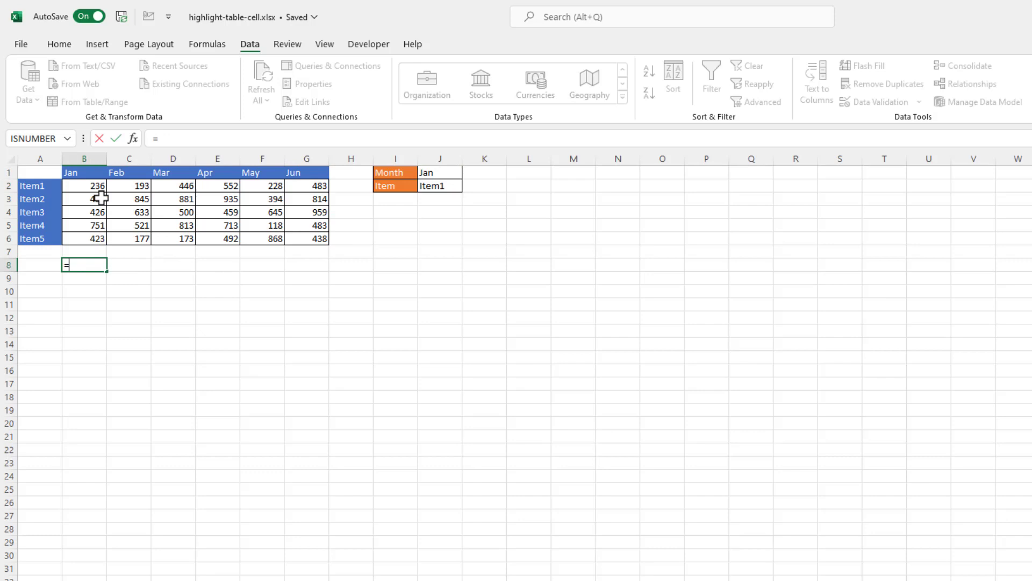
left_click(84, 171)
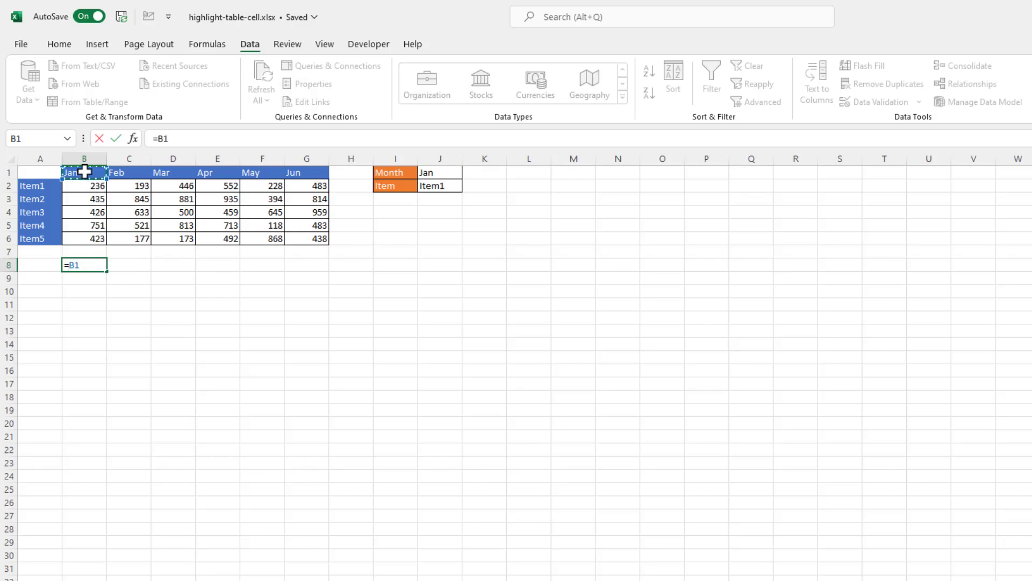
type("&")
left_click(39, 185)
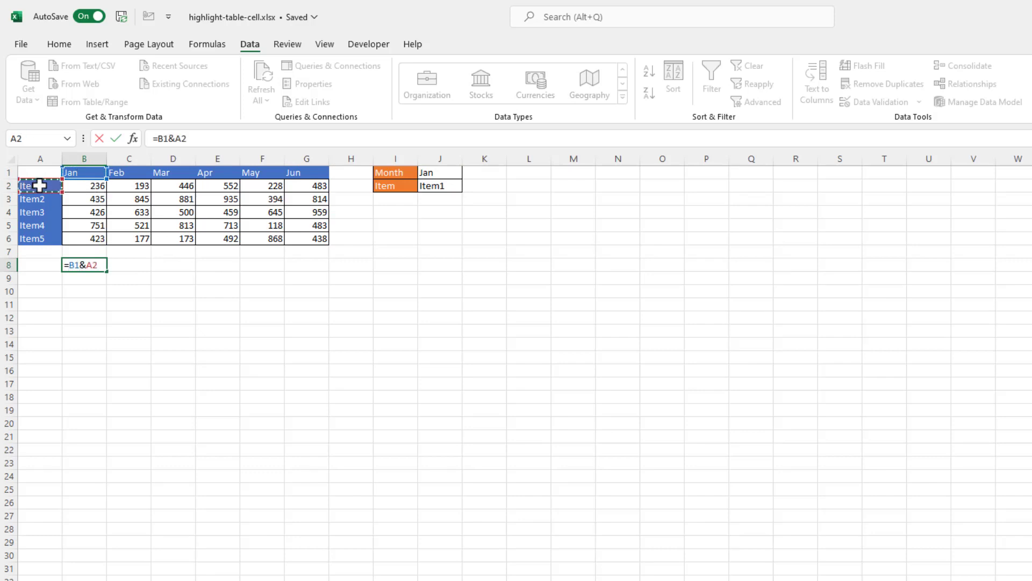
type("=")
left_click(437, 171)
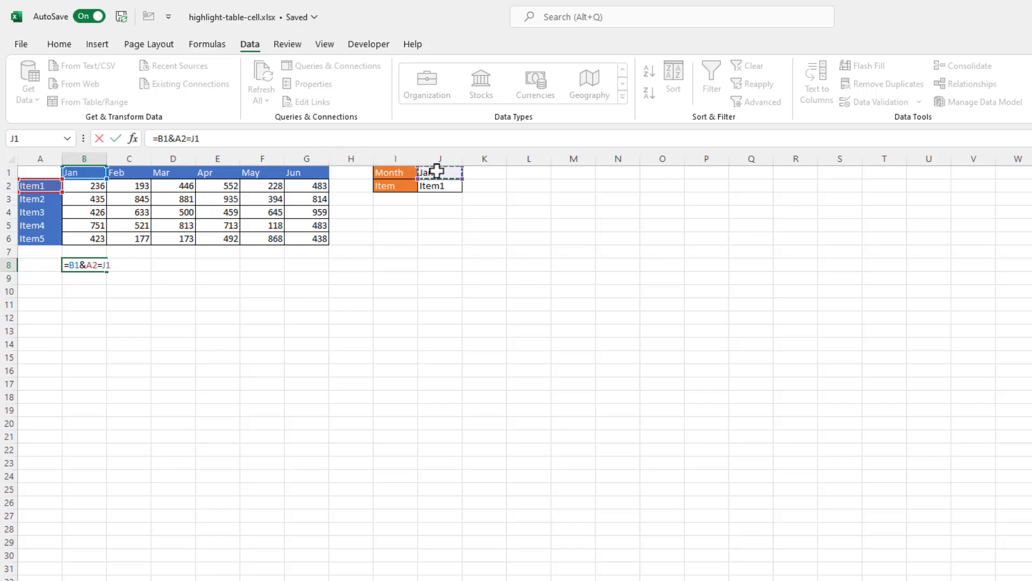
left_click(443, 185)
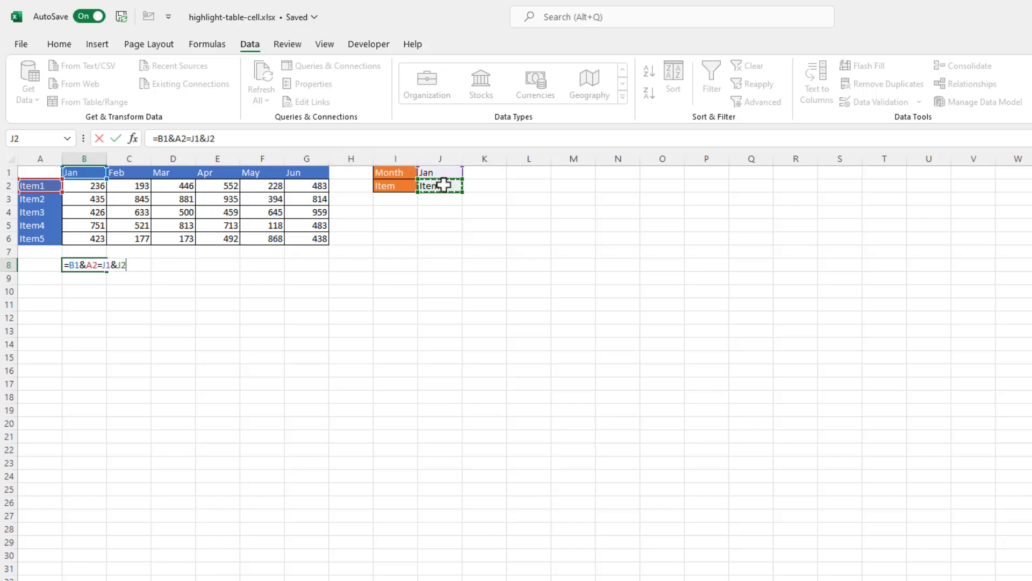
key("Return")
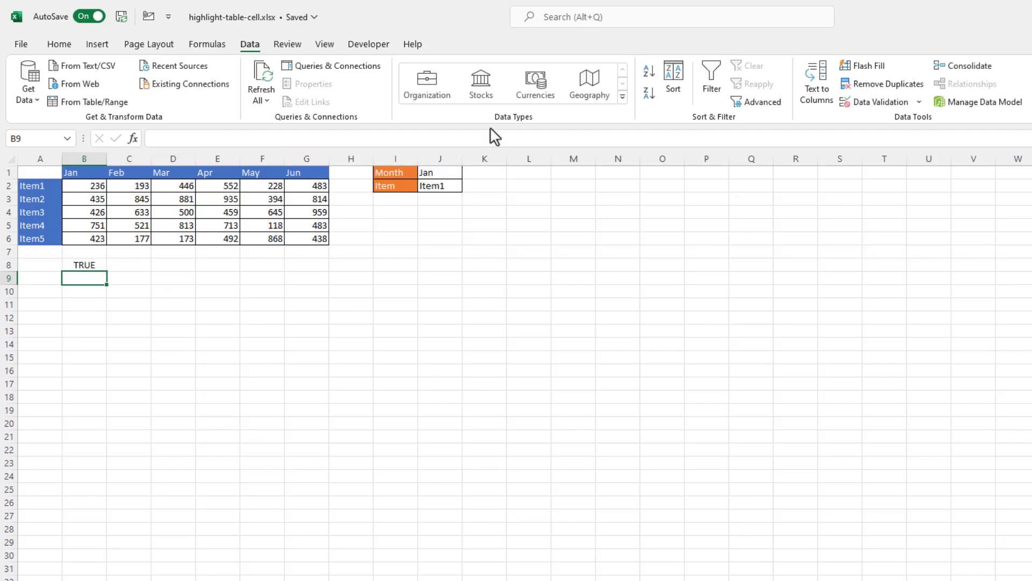
Switch J1 to Feb to see FALSE, then back to Jan, and reselect B8
left_click(451, 167)
left_click(468, 173)
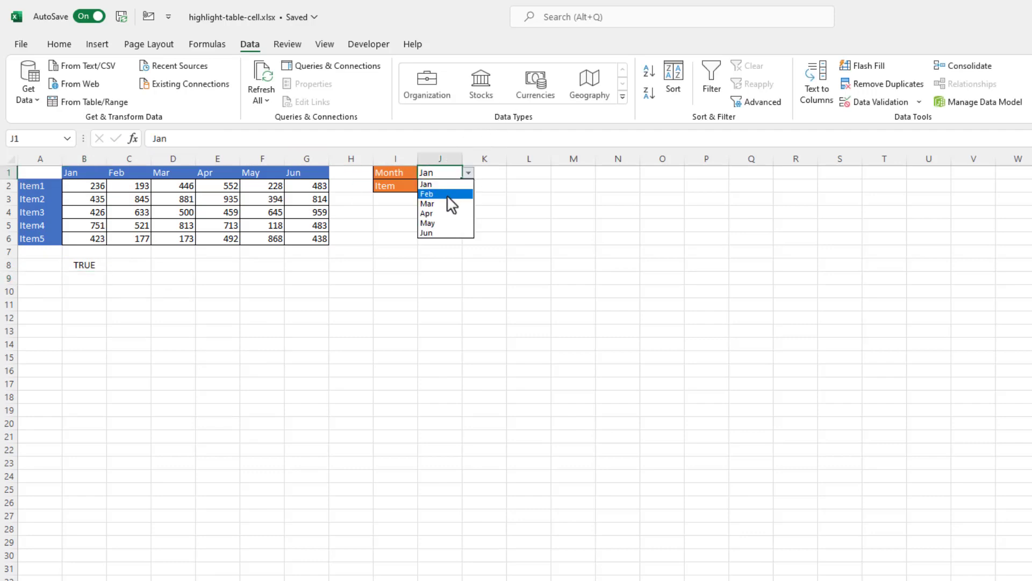
left_click(451, 197)
left_click(469, 173)
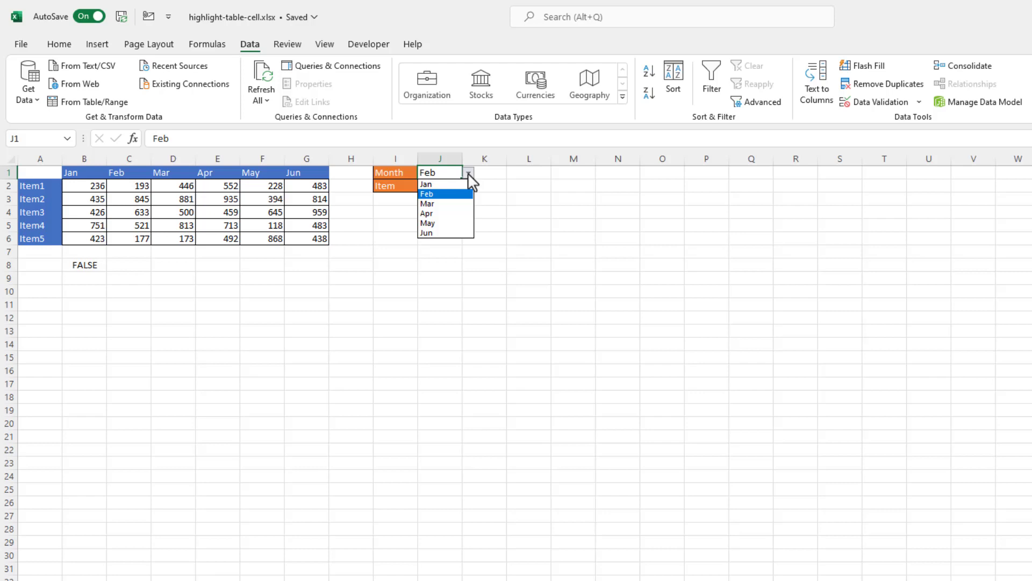
left_click(444, 183)
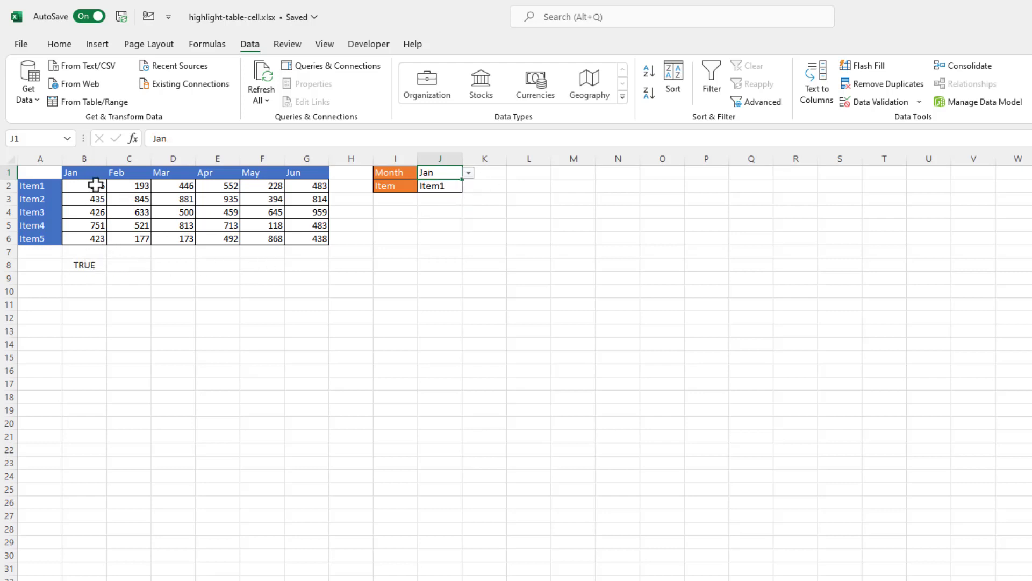
left_click(448, 304)
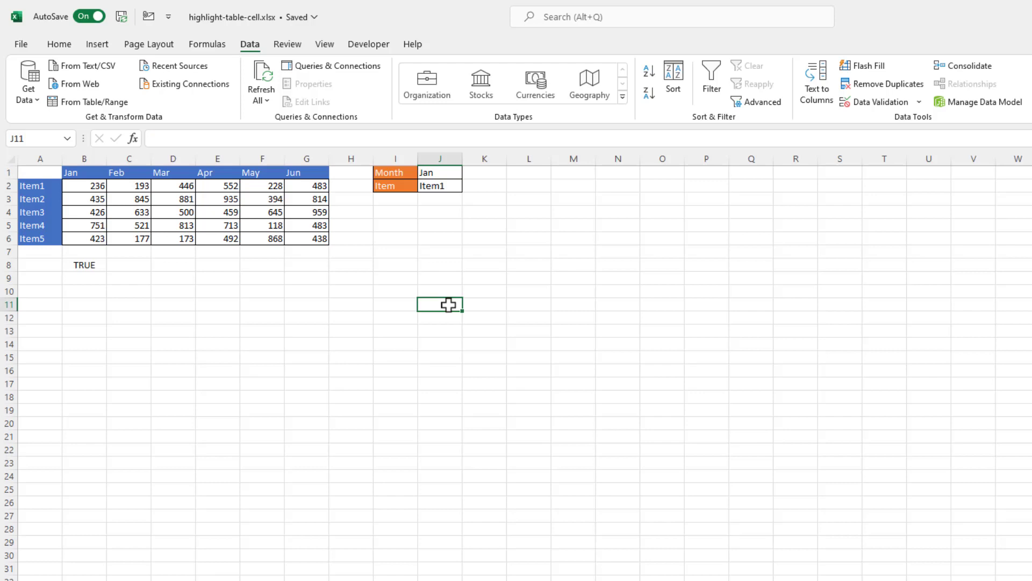
left_click(79, 266)
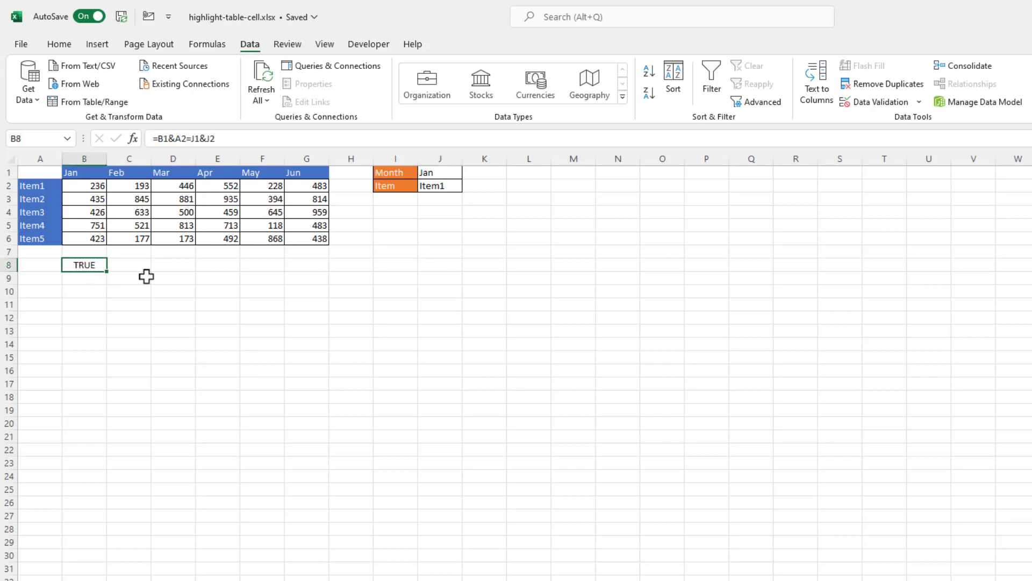
left_click_drag(109, 274, 323, 274)
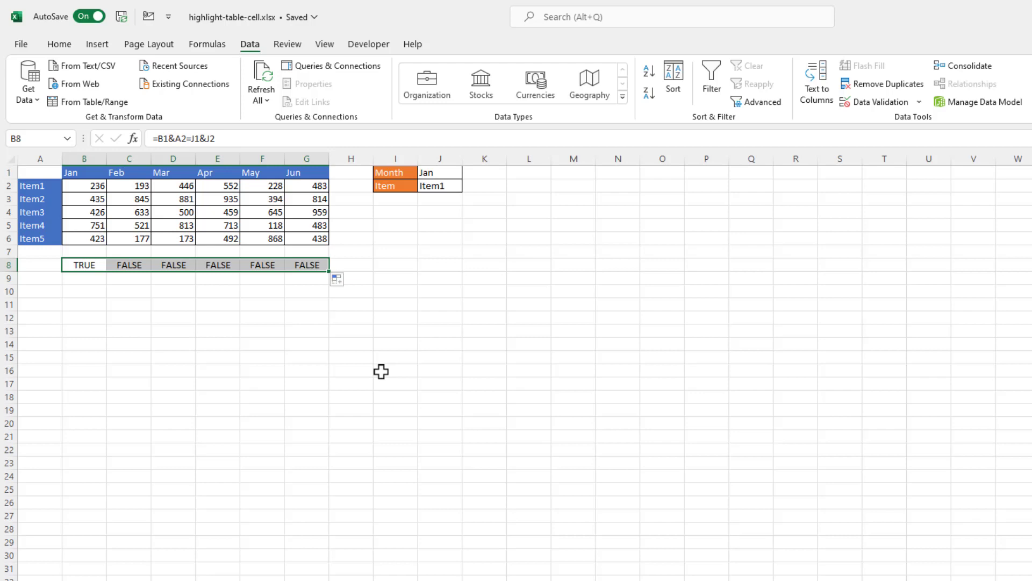
left_click(430, 173)
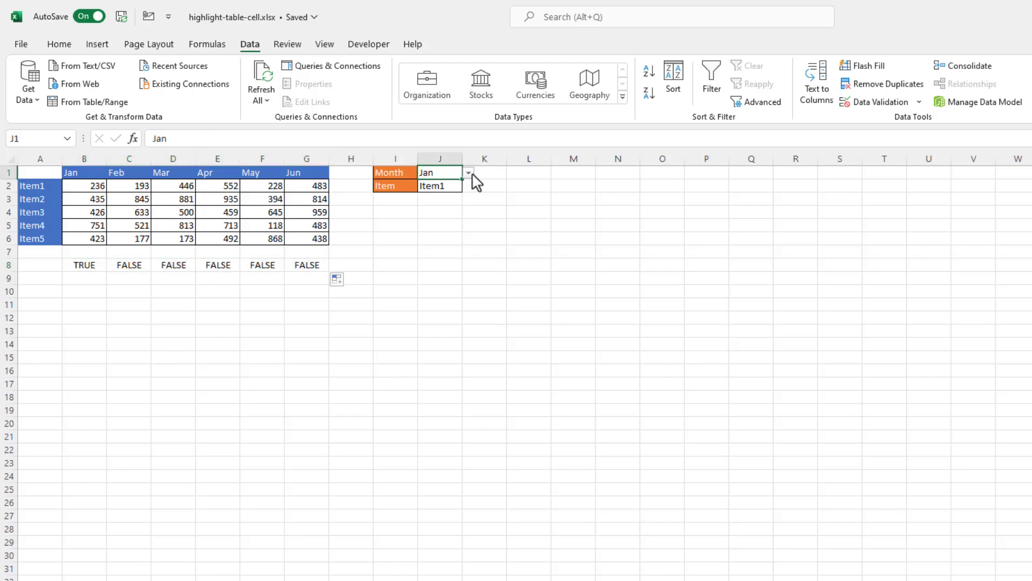
left_click(470, 173)
left_click(455, 194)
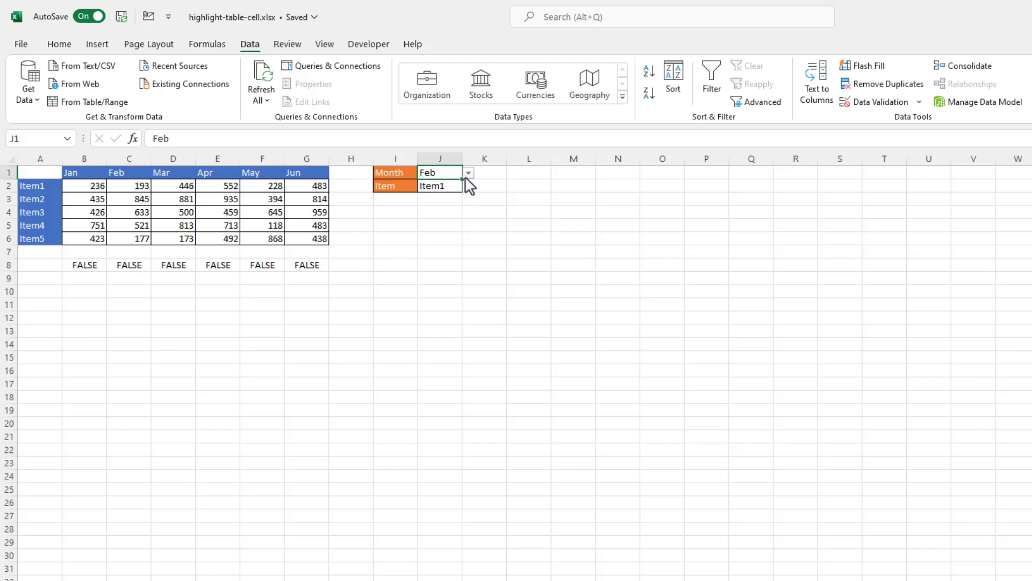
left_click(469, 173)
left_click(458, 184)
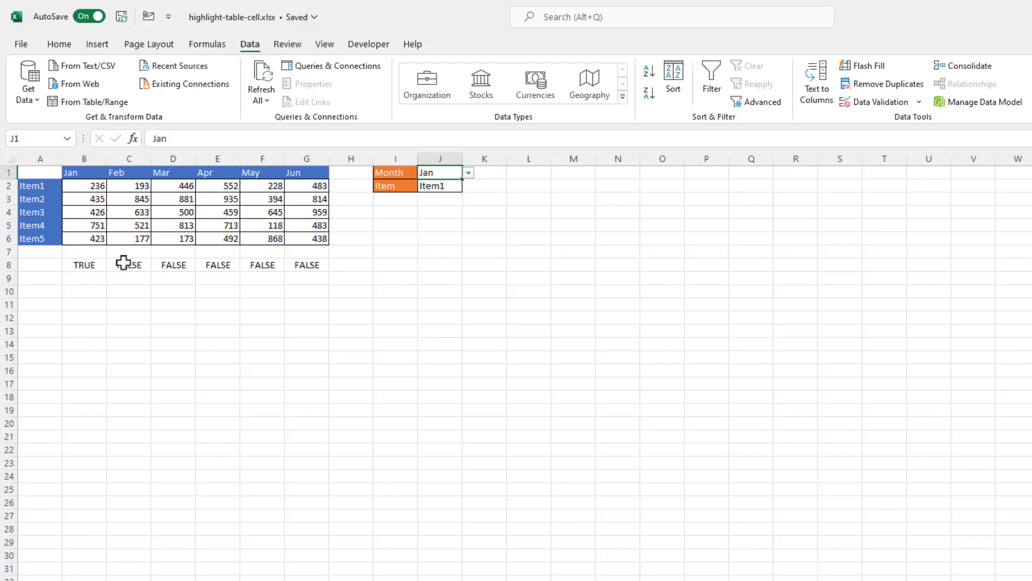
left_click(99, 263)
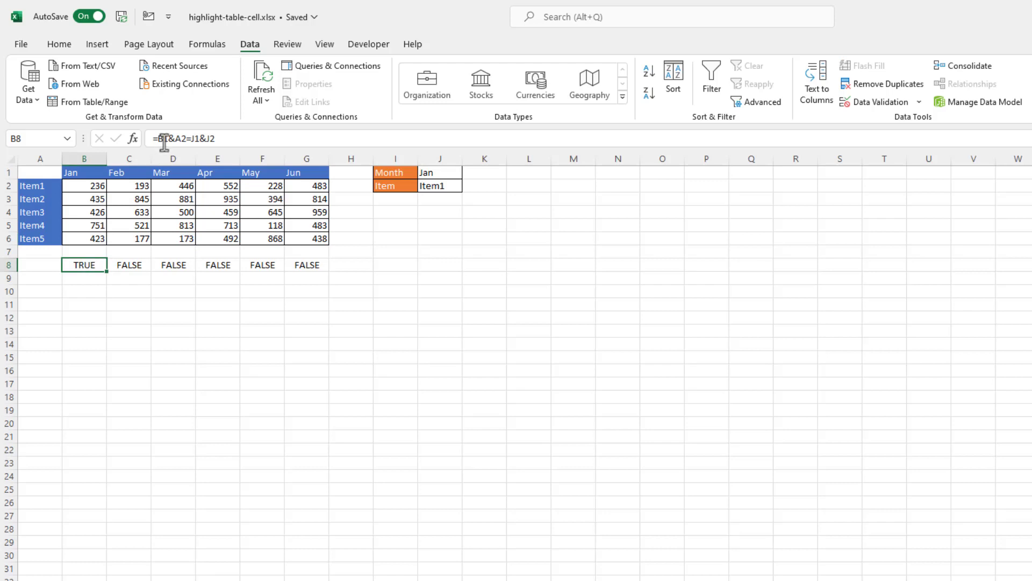
left_click_drag(128, 264, 279, 264)
key("Delete")
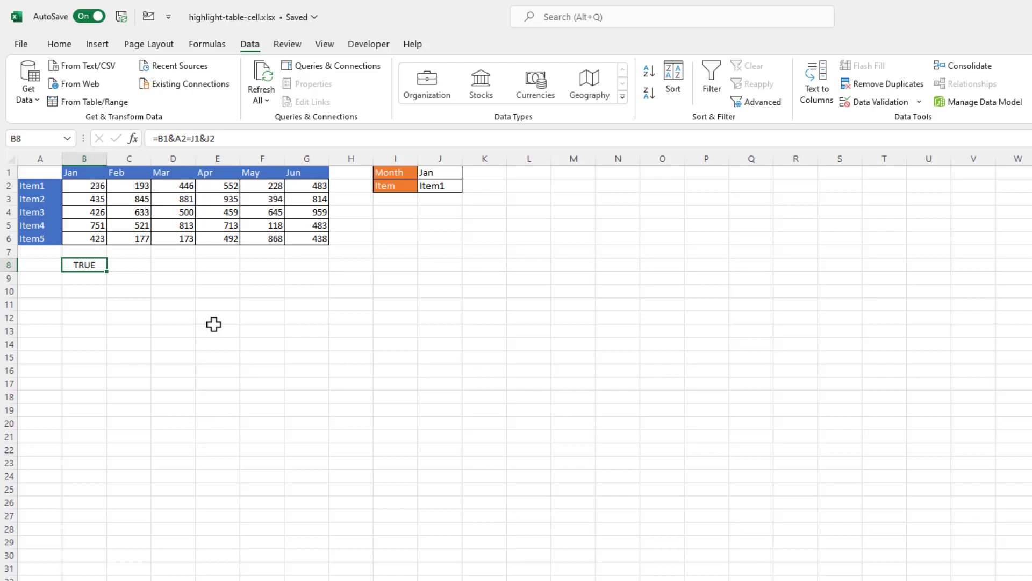
Anchor B8's formula as =B$1&$A2=$J$1&$J$2 using $ and F4, then commit it
left_click(160, 138)
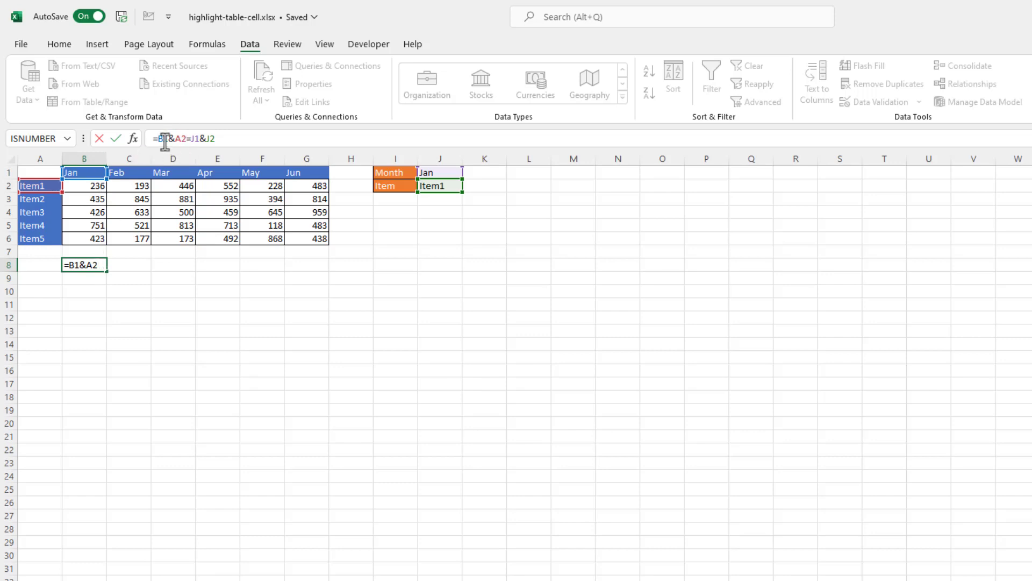
type("$")
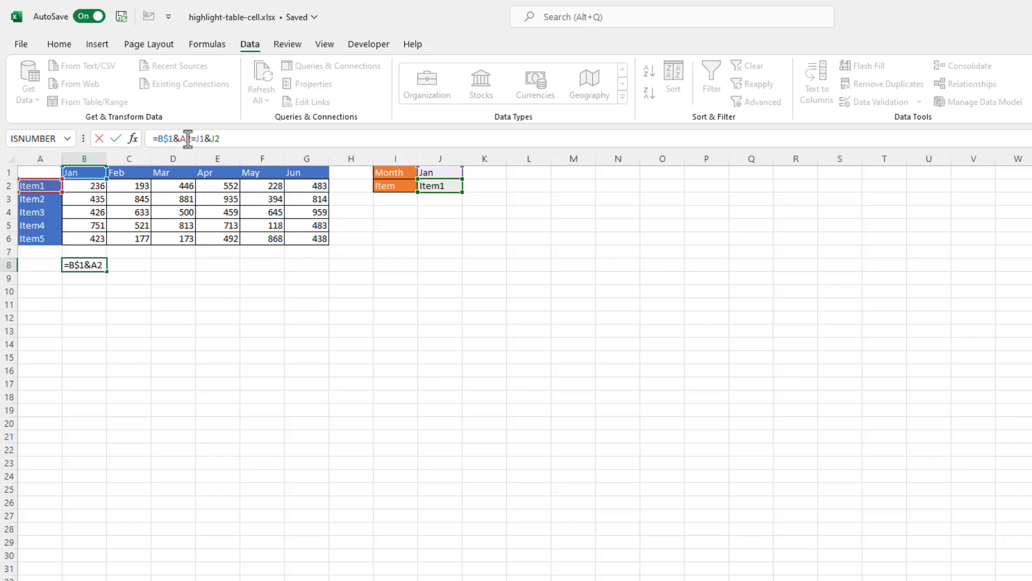
type("$")
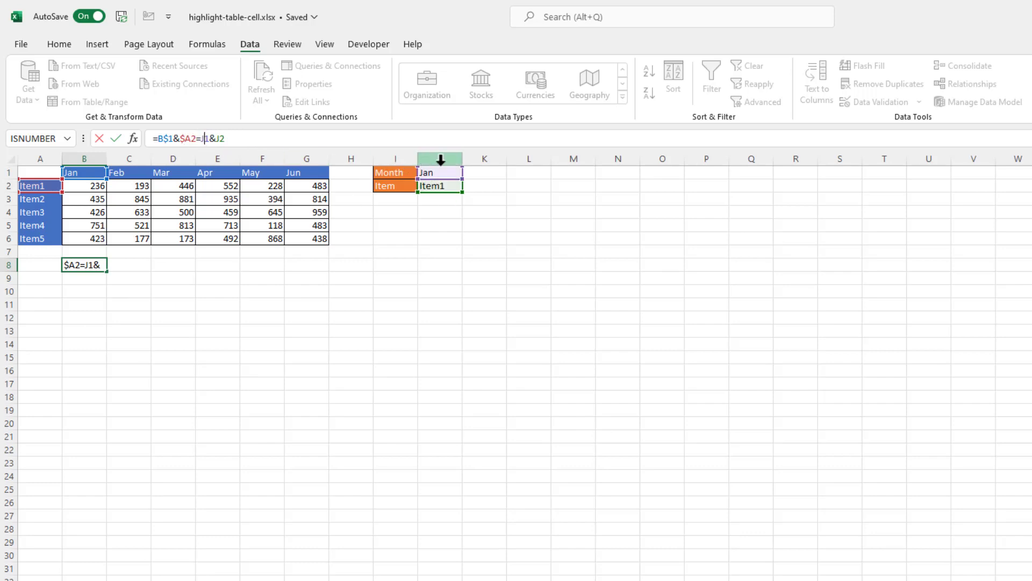
left_click_drag(202, 138, 230, 138)
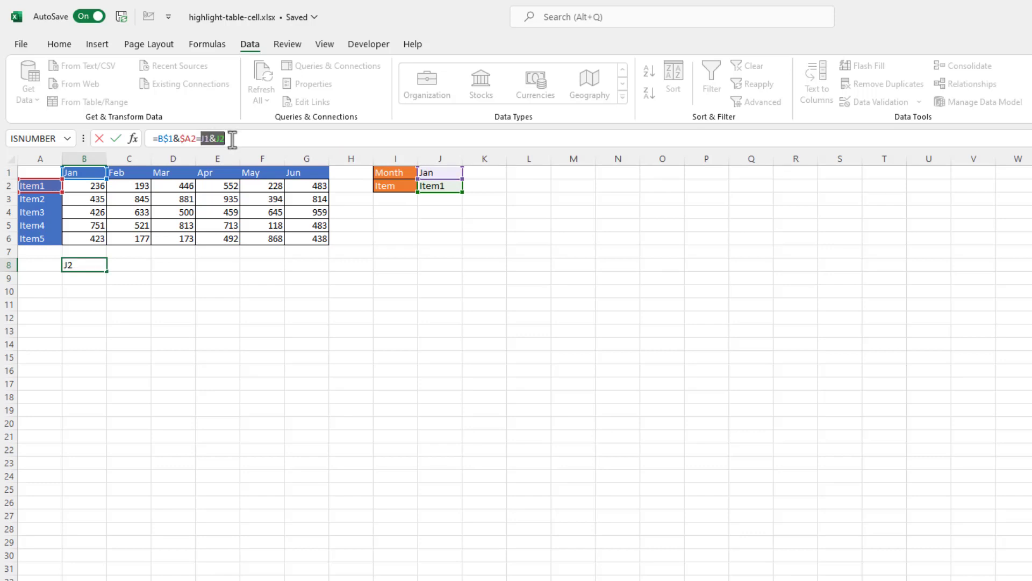
key("F4")
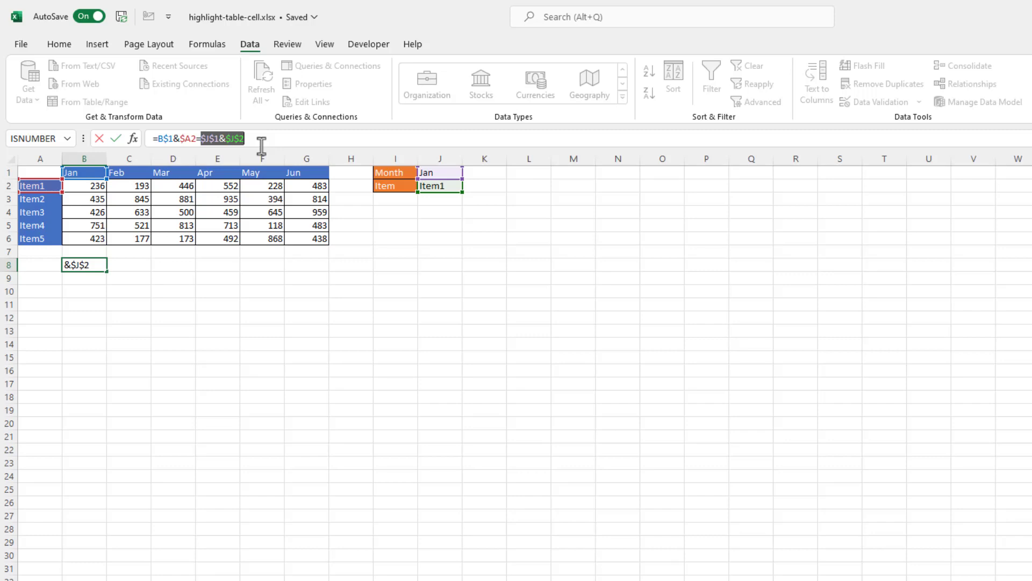
key("F4")
key("F4")
key("F4")
key("ctrl+Return")
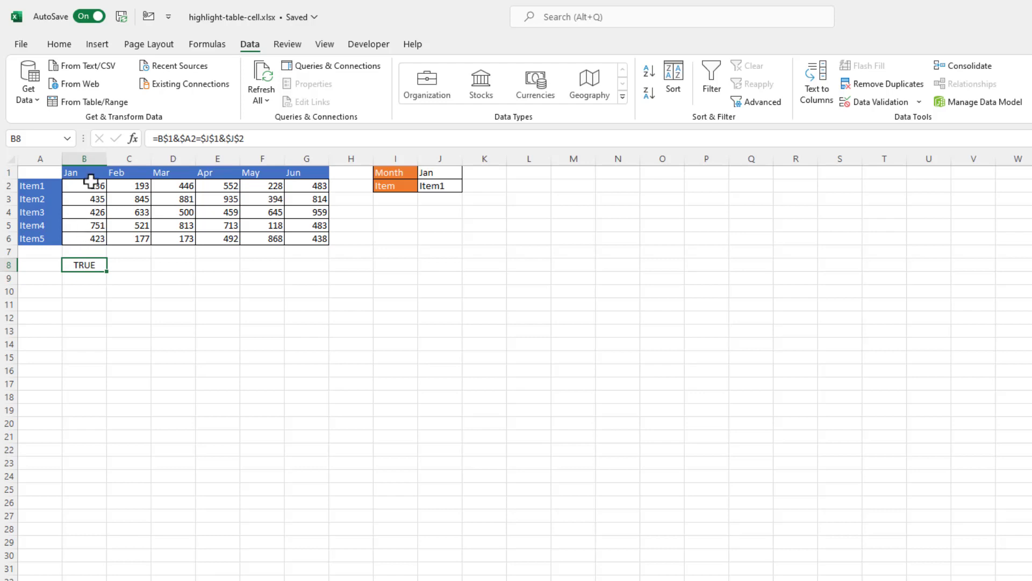
Fill the test formula down to B12 and choose Item5 in J2
left_click_drag(110, 271, 107, 322)
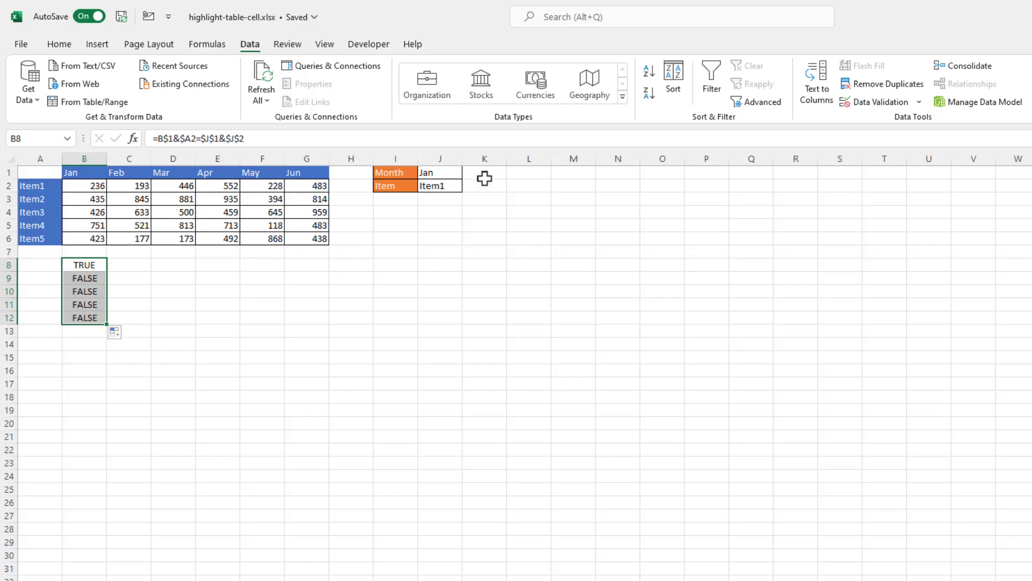
left_click(454, 185)
left_click(469, 187)
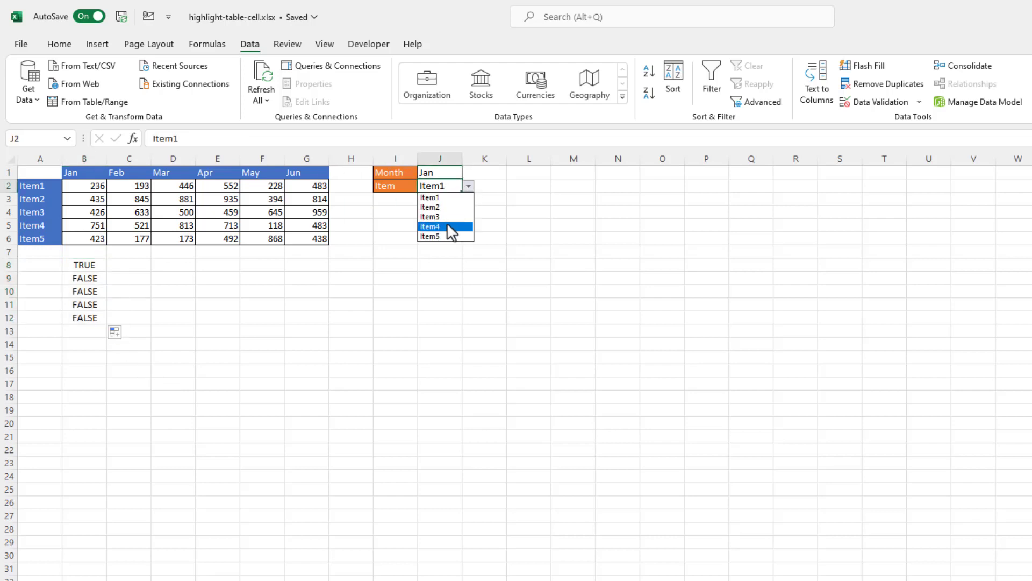
left_click(446, 237)
left_click(93, 319)
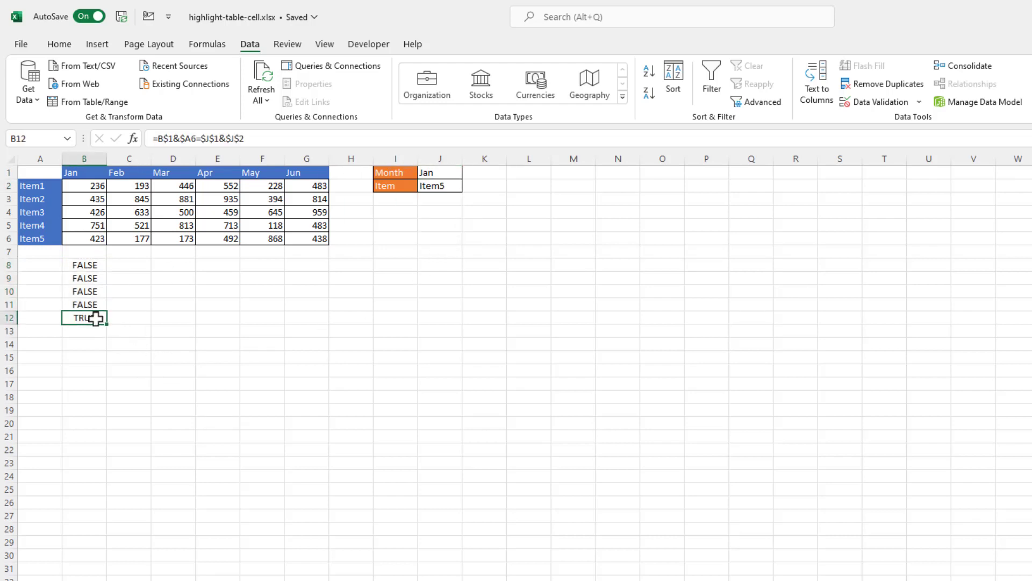
left_click(93, 266)
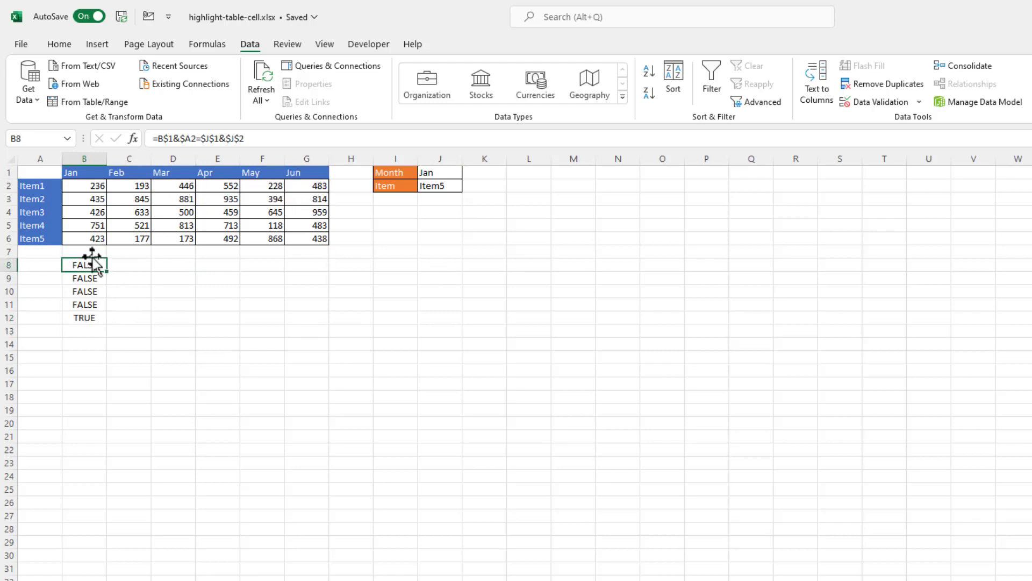
Fill the formulas across to column G and choose Jun, leaving only G12 TRUE
left_click_drag(89, 266, 318, 345)
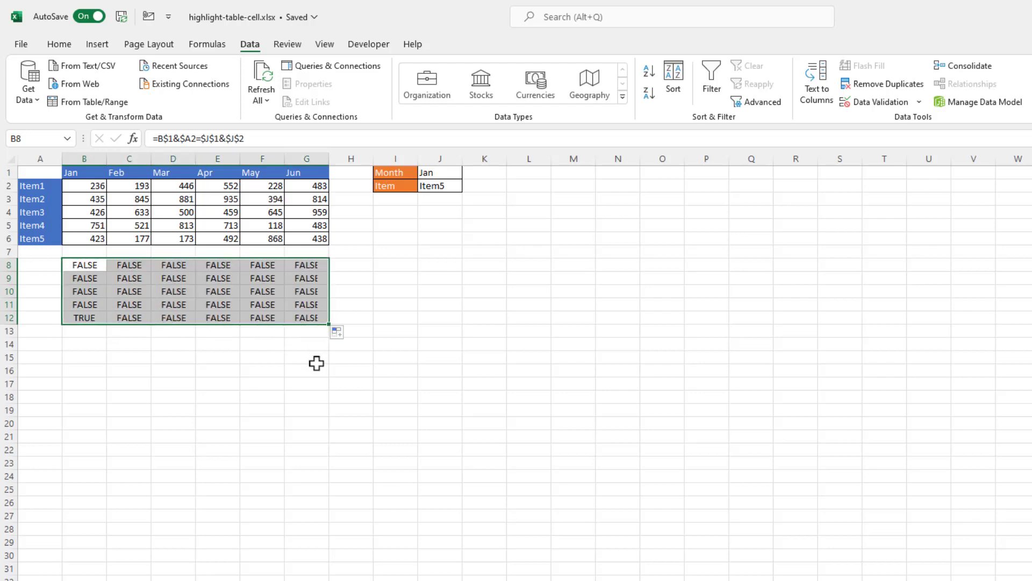
left_click(437, 172)
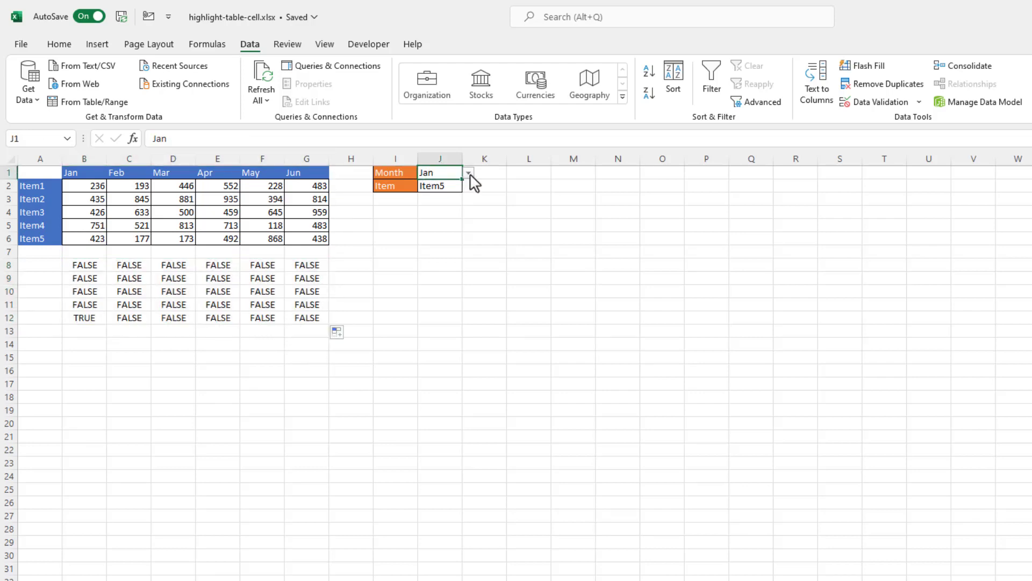
left_click(469, 173)
left_click(451, 233)
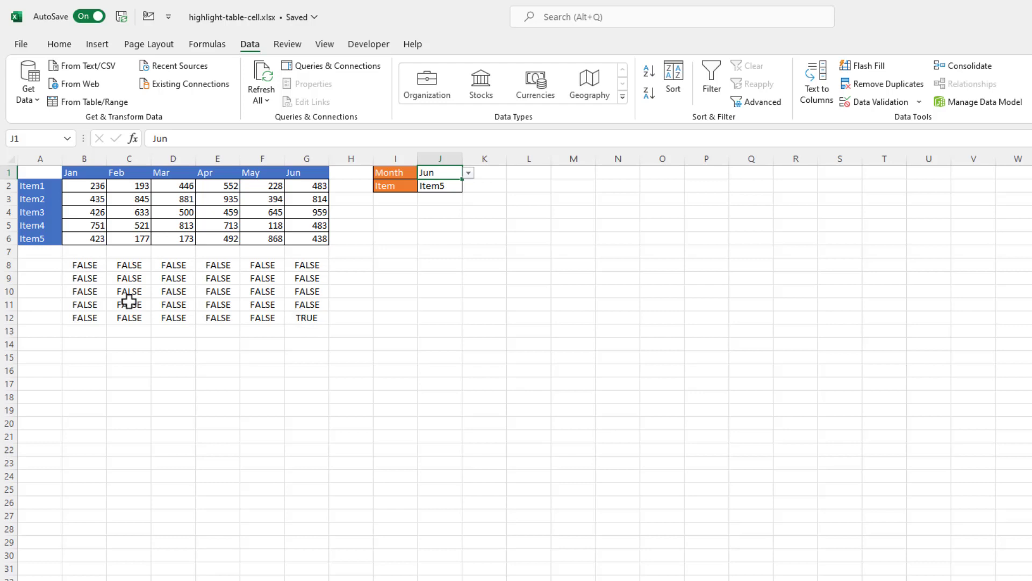
Create a formula-based conditional formatting rule on B2:G6 using =B$1&$A2=$J$1&$J$2
left_click(85, 265)
left_click_drag(246, 138, 62, 139)
key("ctrl+c")
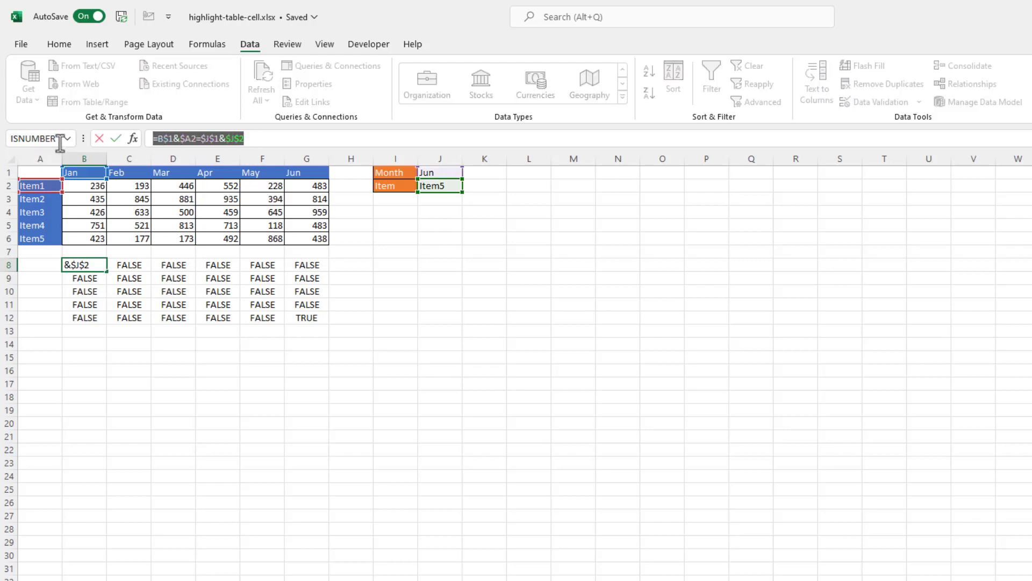
key("Escape")
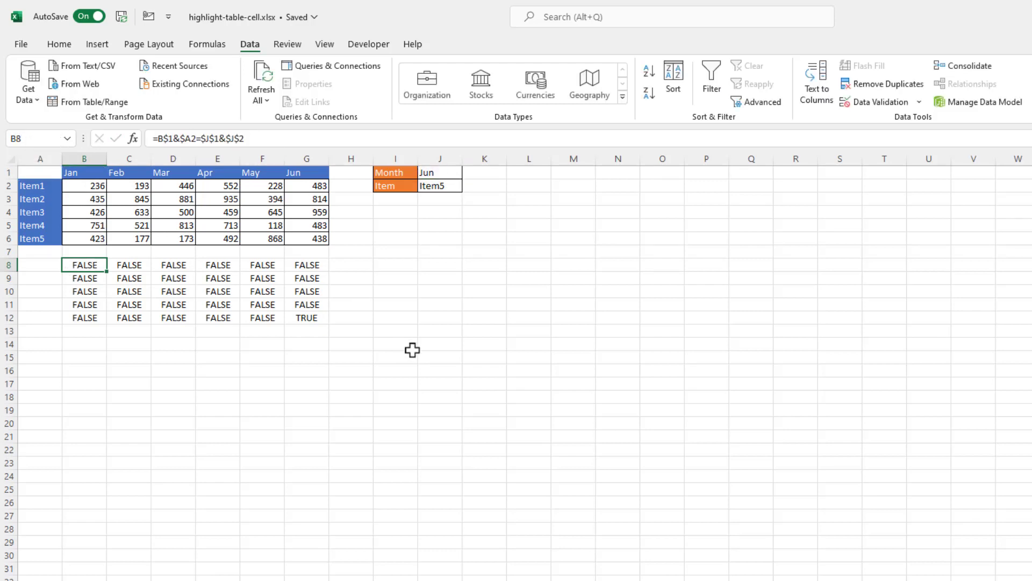
left_click_drag(84, 187, 300, 236)
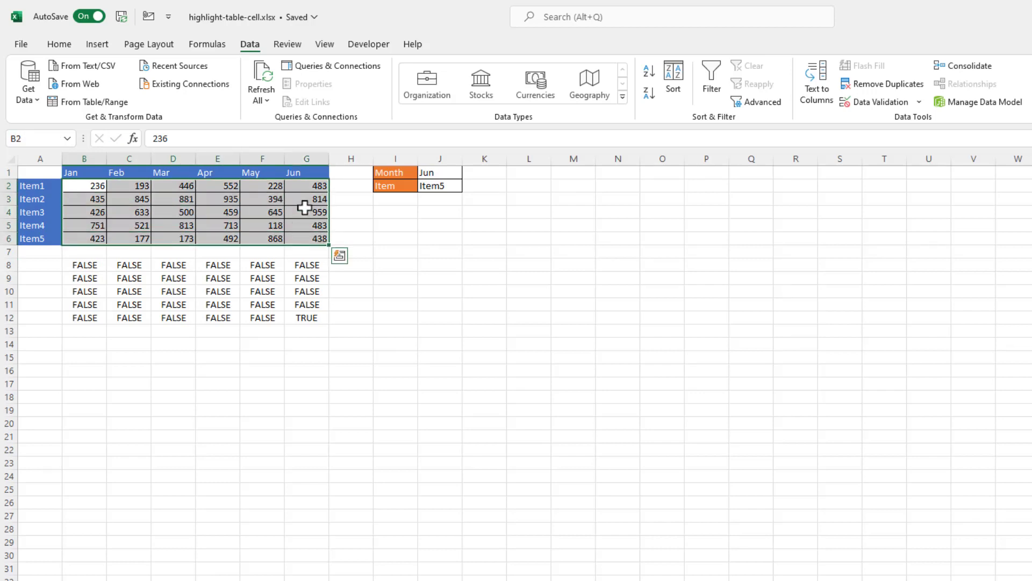
left_click(61, 45)
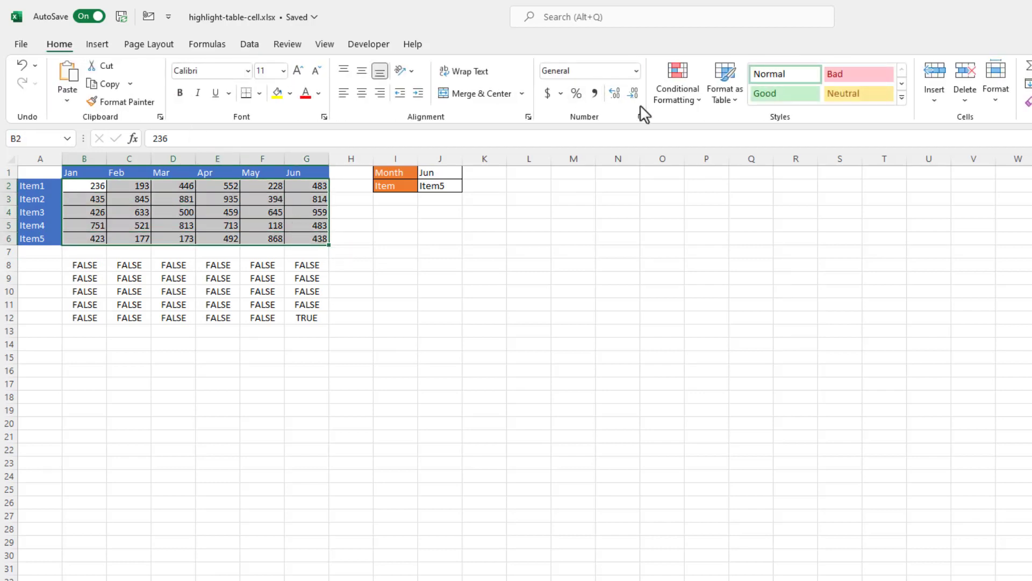
left_click(682, 98)
left_click(704, 293)
left_click(119, 469)
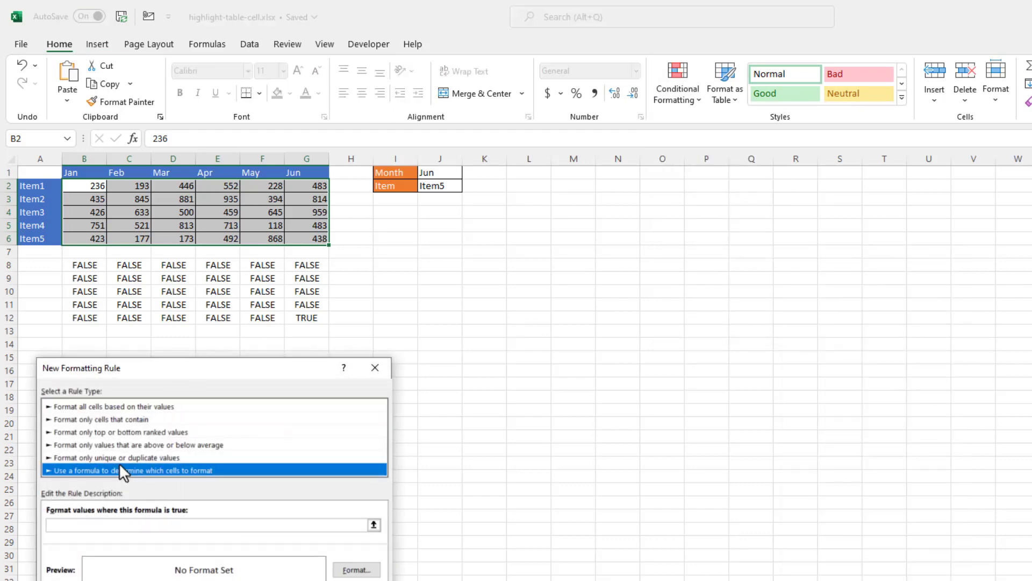
left_click(118, 525)
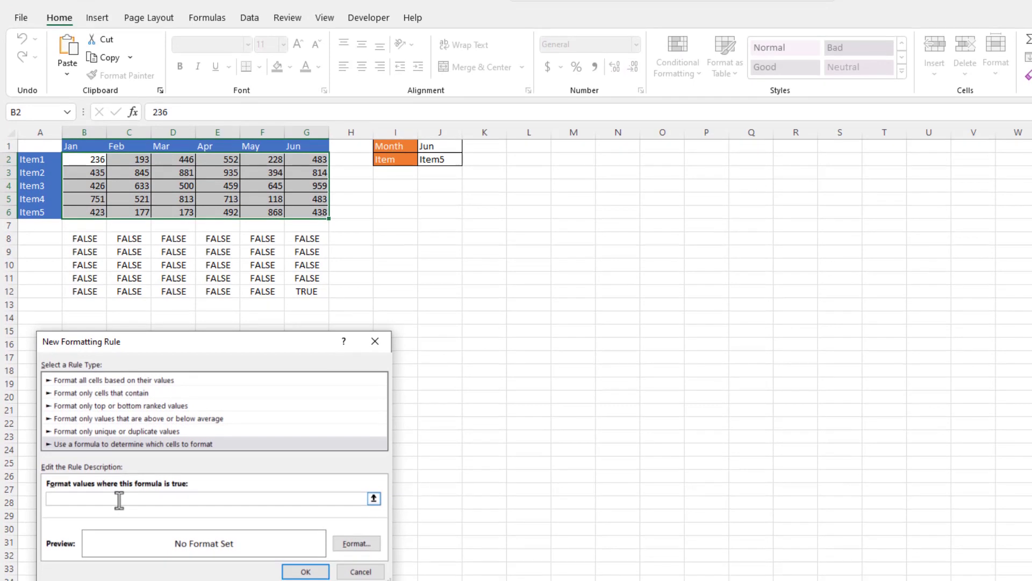
key("ctrl+v")
Give the rule a yellow fill and apply it, highlighting G6 (438)
left_click(355, 539)
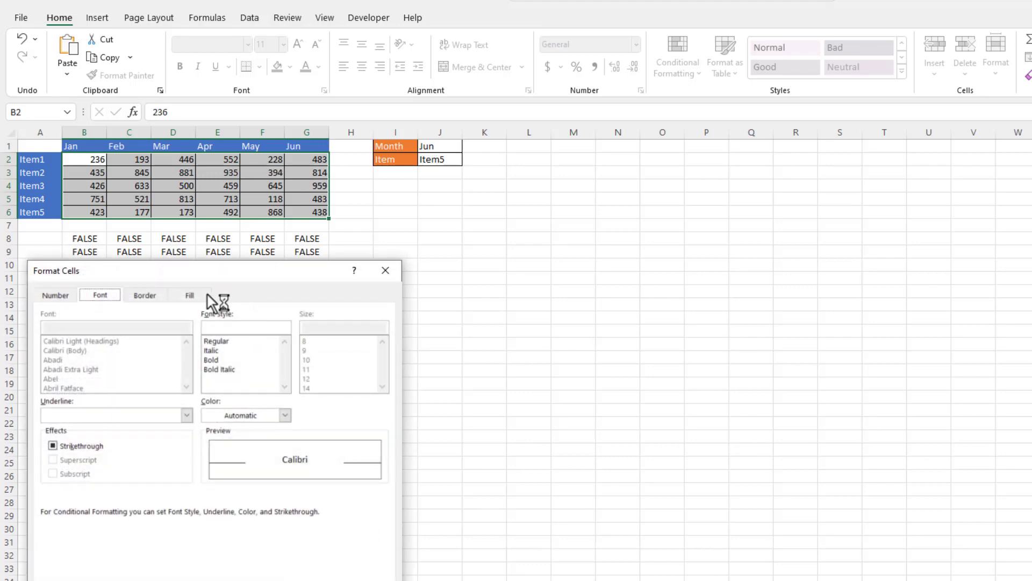
left_click(207, 296)
left_click(90, 426)
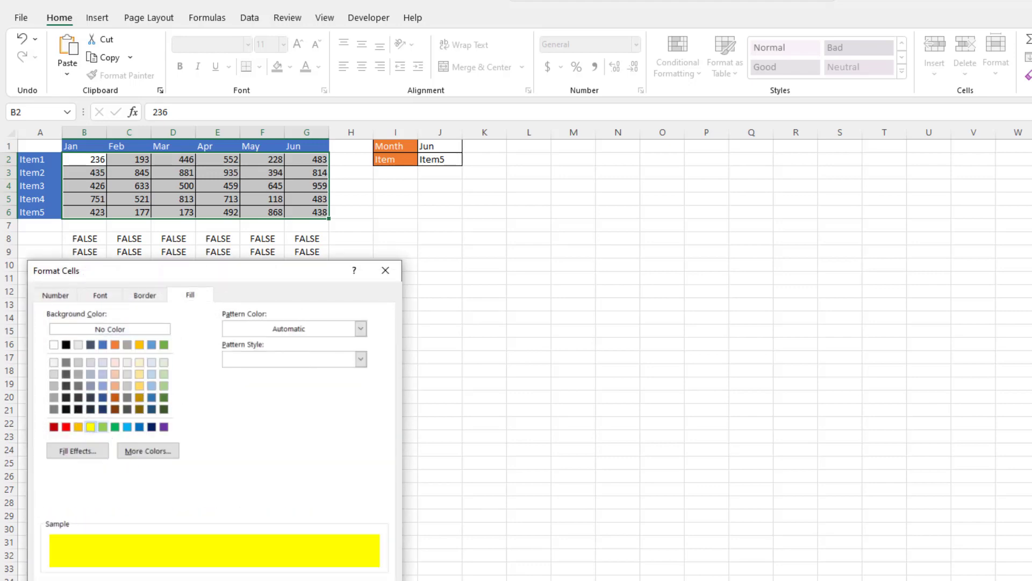
key("Return")
left_click(293, 568)
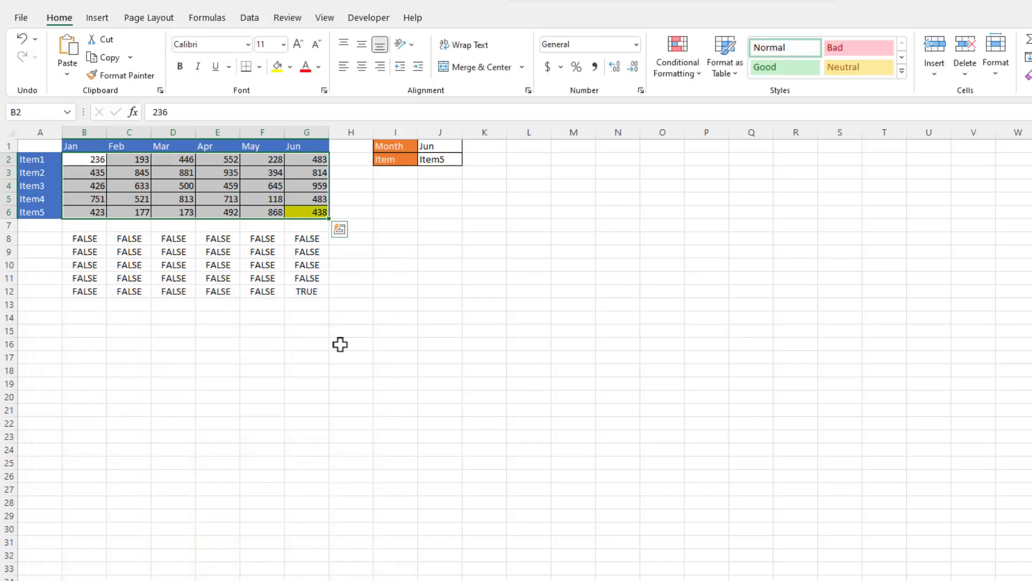
Test the highlight by choosing Feb in J1 and Item3 in J2
left_click(304, 211)
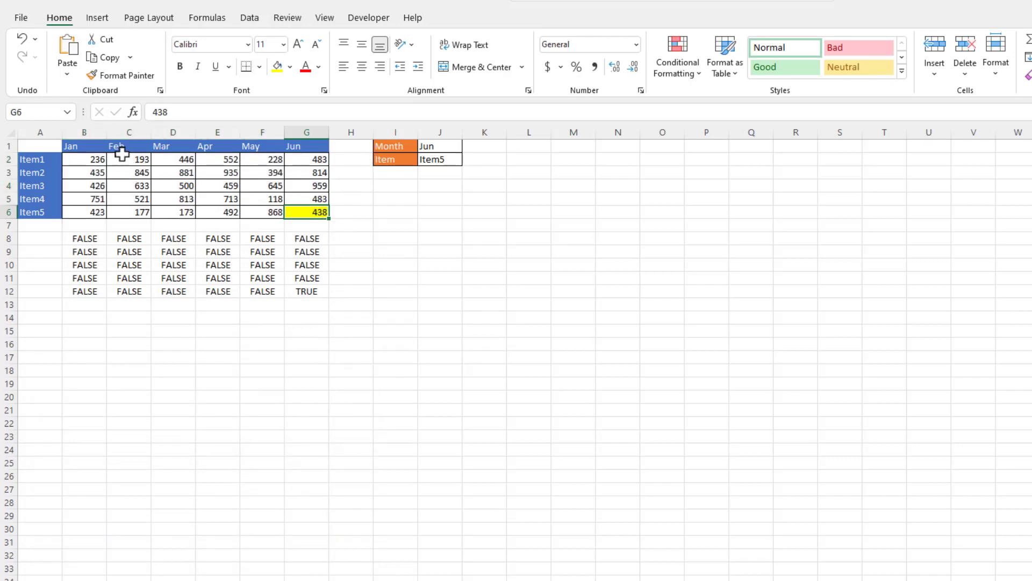
left_click(434, 145)
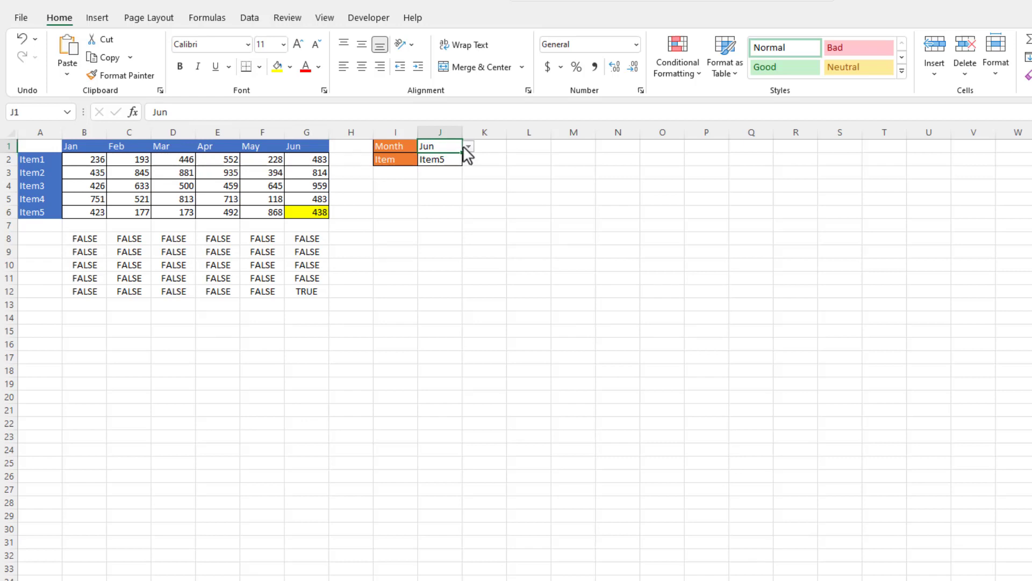
left_click(469, 147)
left_click(430, 168)
left_click(441, 159)
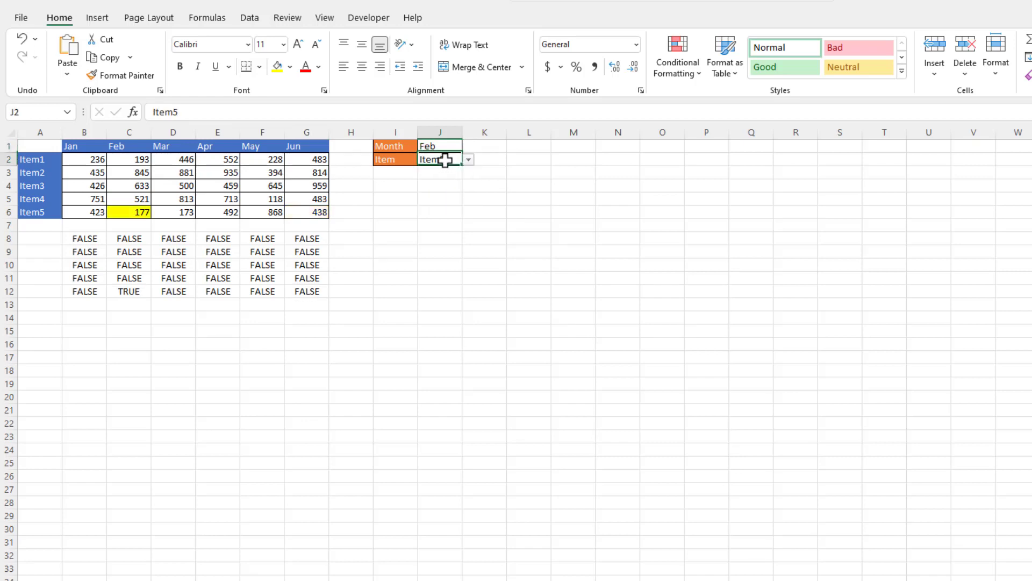
left_click(468, 160)
left_click(451, 190)
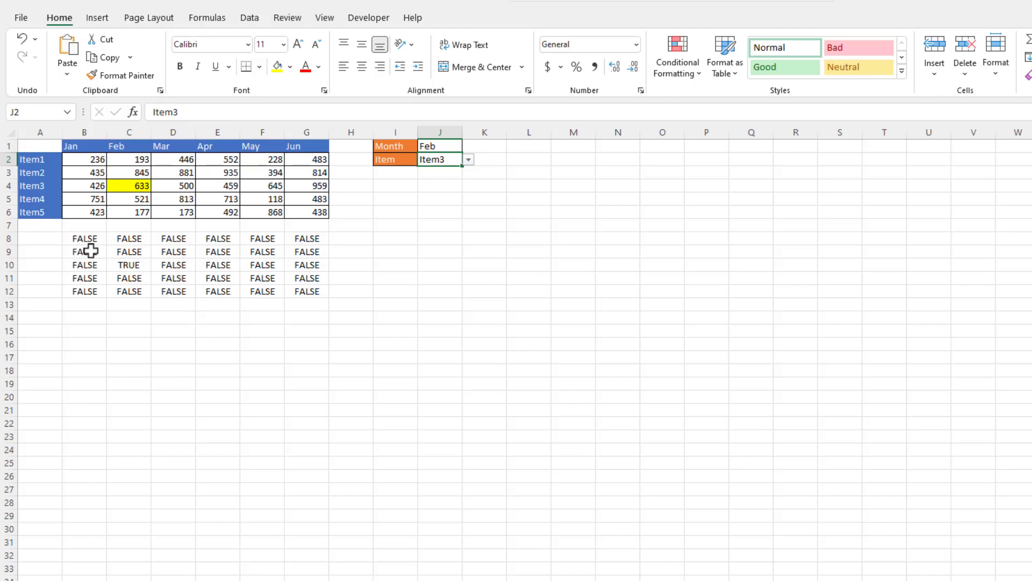
Clear the helper TRUE/FALSE cells in B8:G13
left_click_drag(80, 241, 308, 301)
key("Delete")
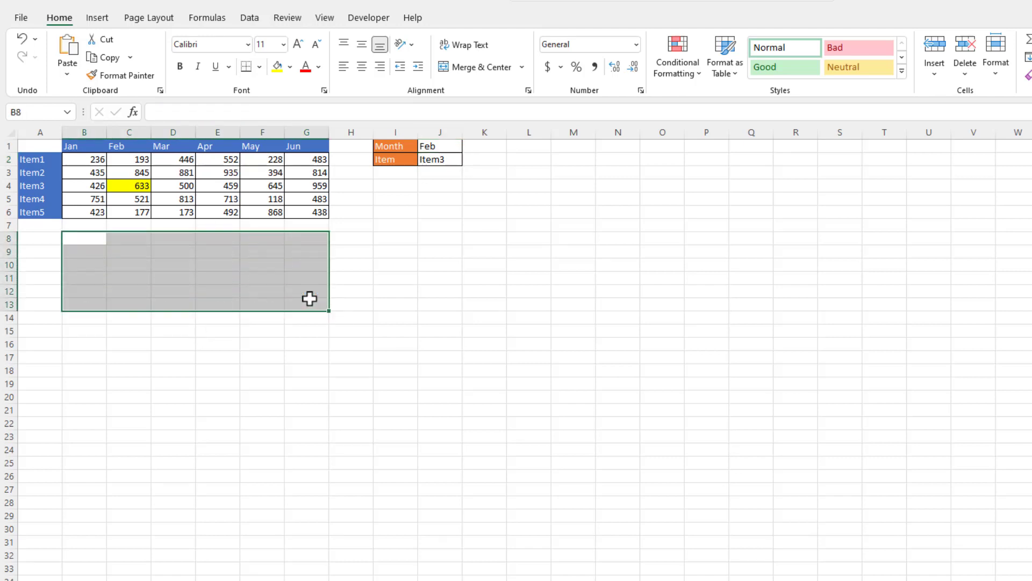
left_click(396, 279)
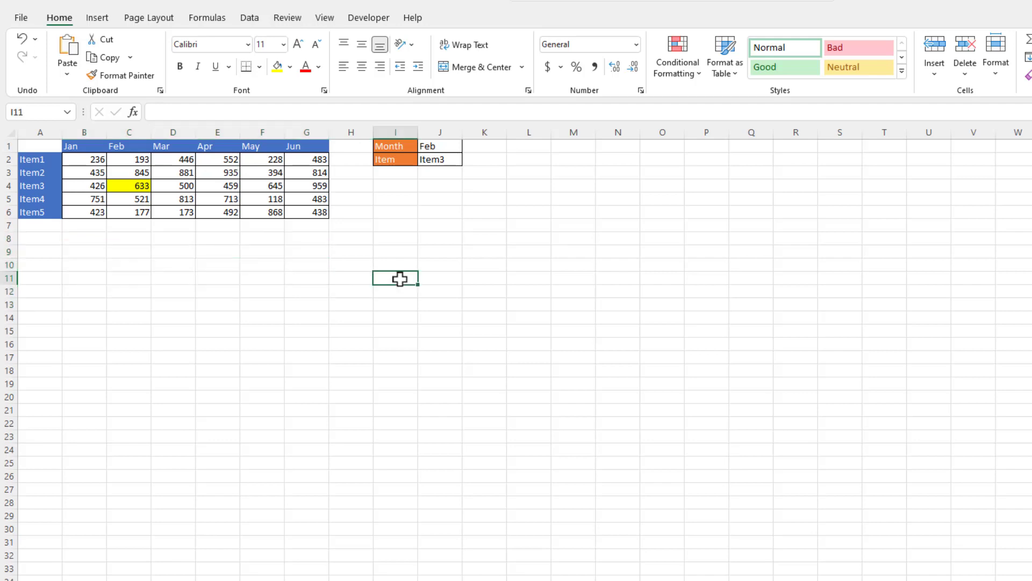
Choose May and Item4, moving the yellow highlight to F5 (118)
left_click(443, 144)
left_click(468, 147)
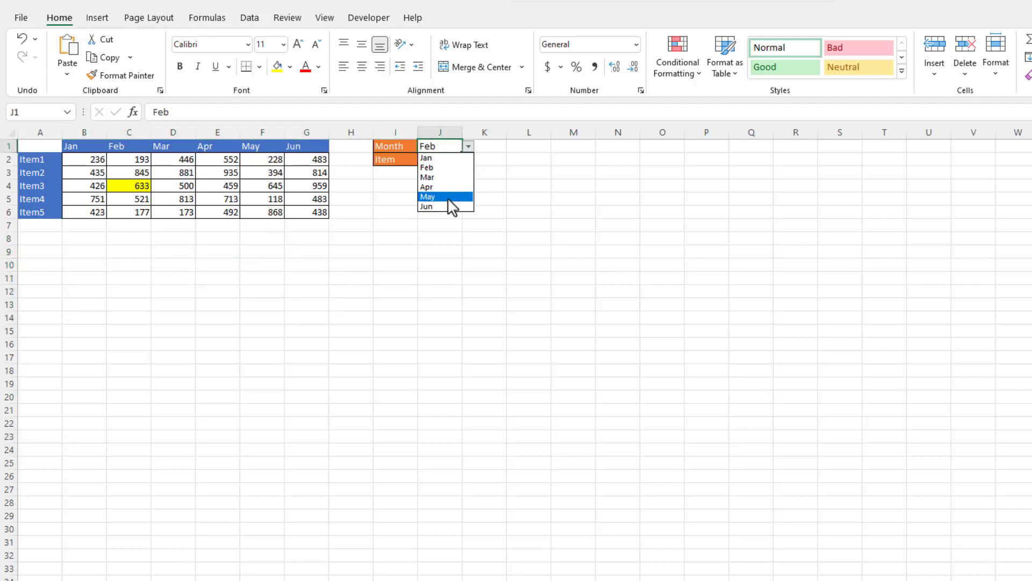
left_click(451, 197)
left_click(444, 159)
left_click(468, 159)
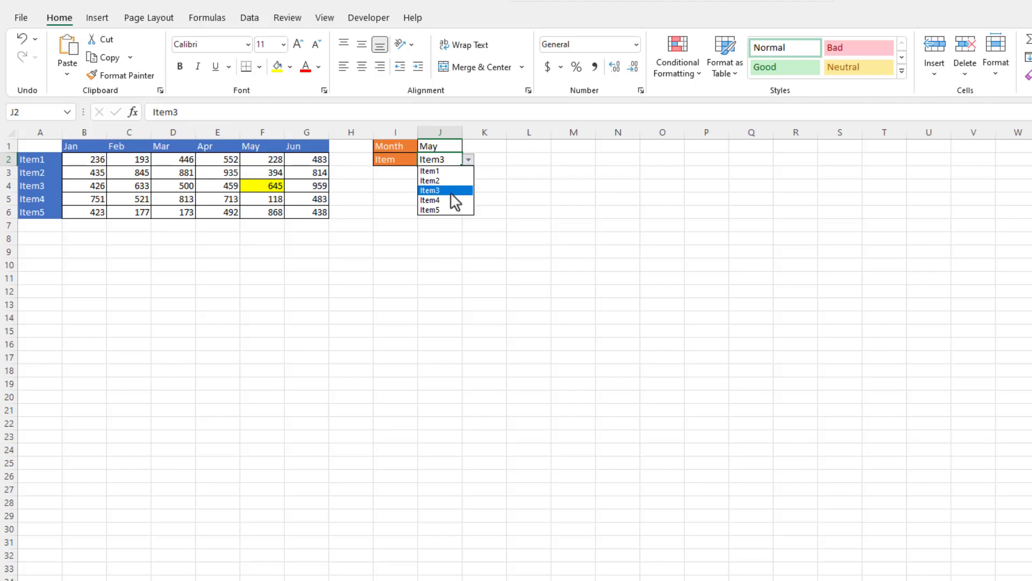
left_click(451, 202)
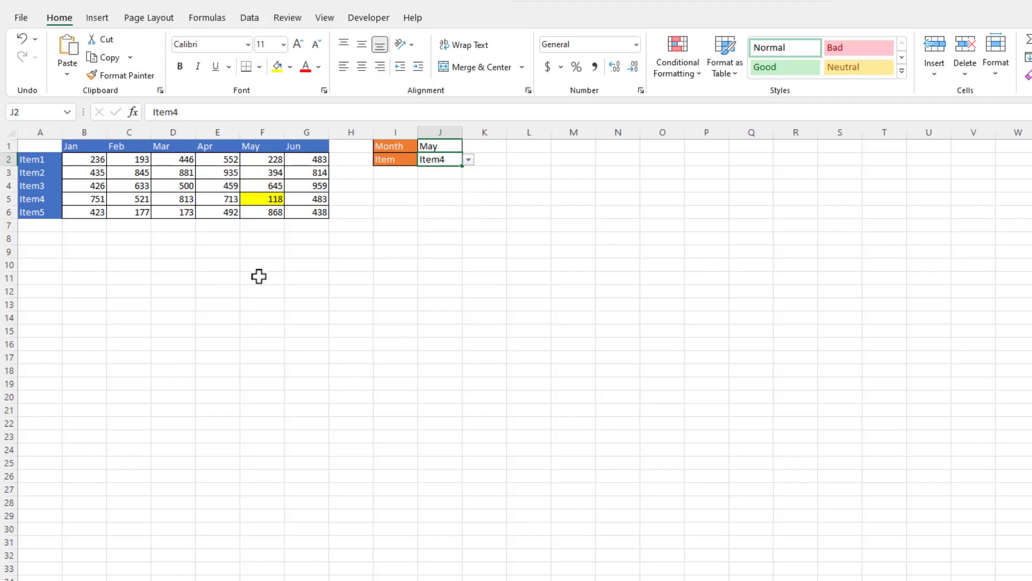